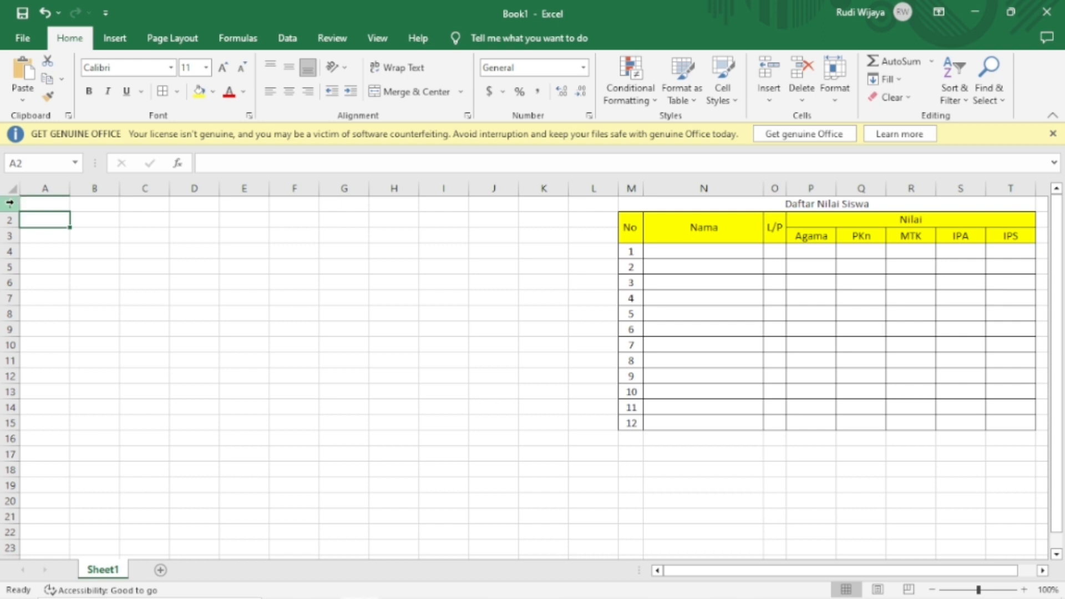
Enter the title DAFTAR NILAI SISWA in cell A1
{"action": "left_click", "coordinate": [8, 204]}
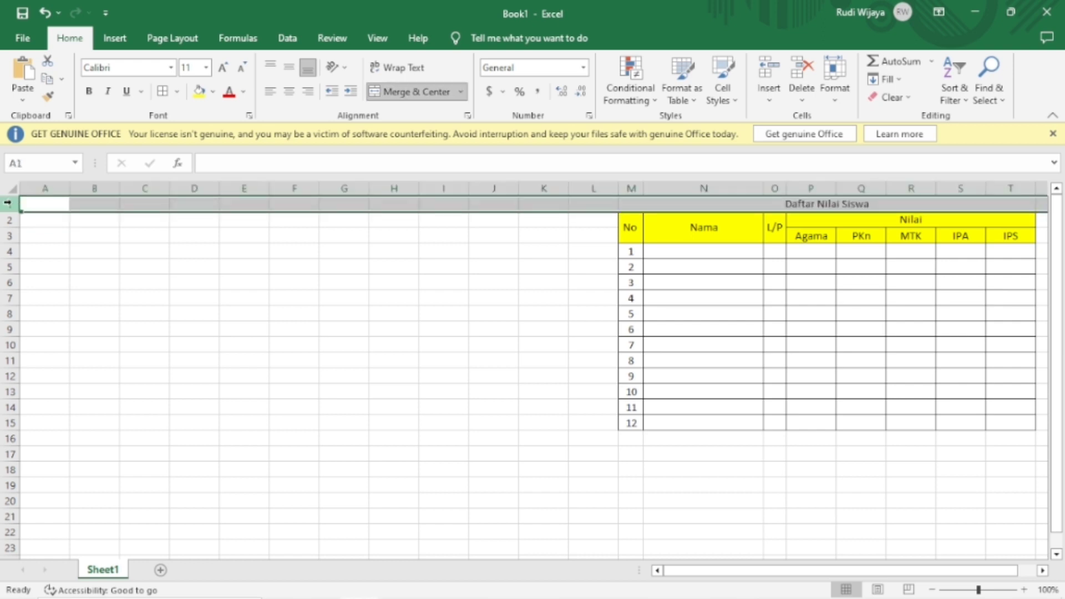
{"action": "left_click_drag", "start_coordinate": [8, 203], "coordinate": [7, 267]}
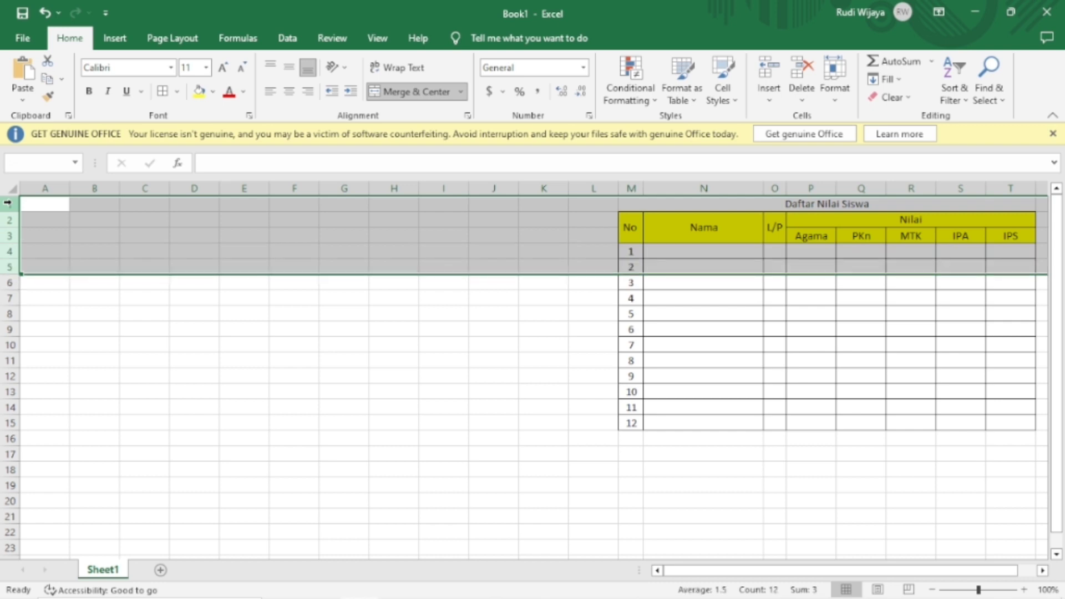
{"action": "left_click", "coordinate": [43, 187]}
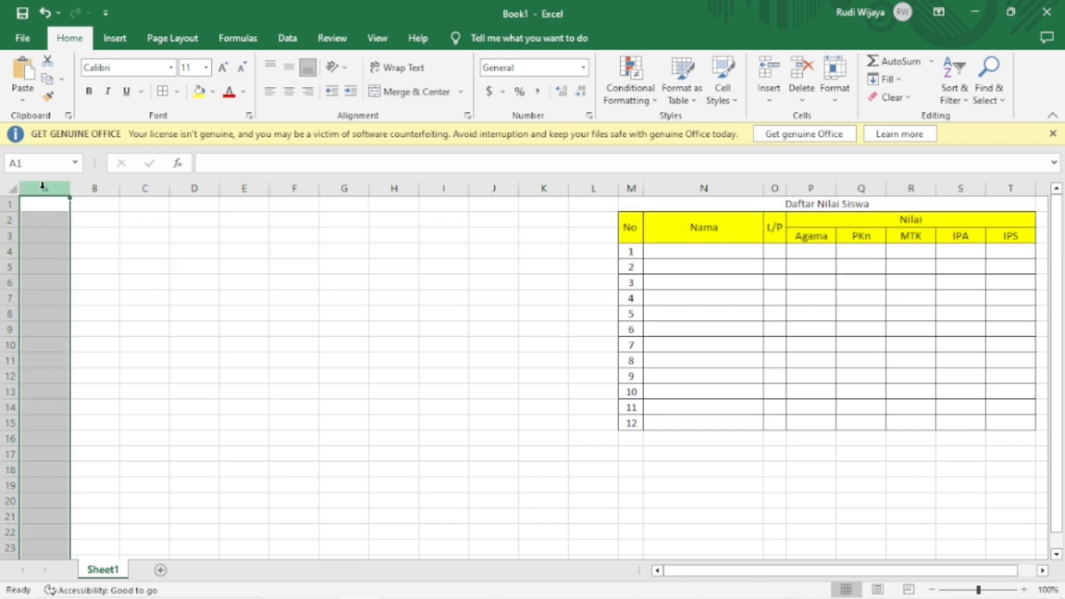
{"action": "left_click_drag", "start_coordinate": [43, 188], "coordinate": [144, 188]}
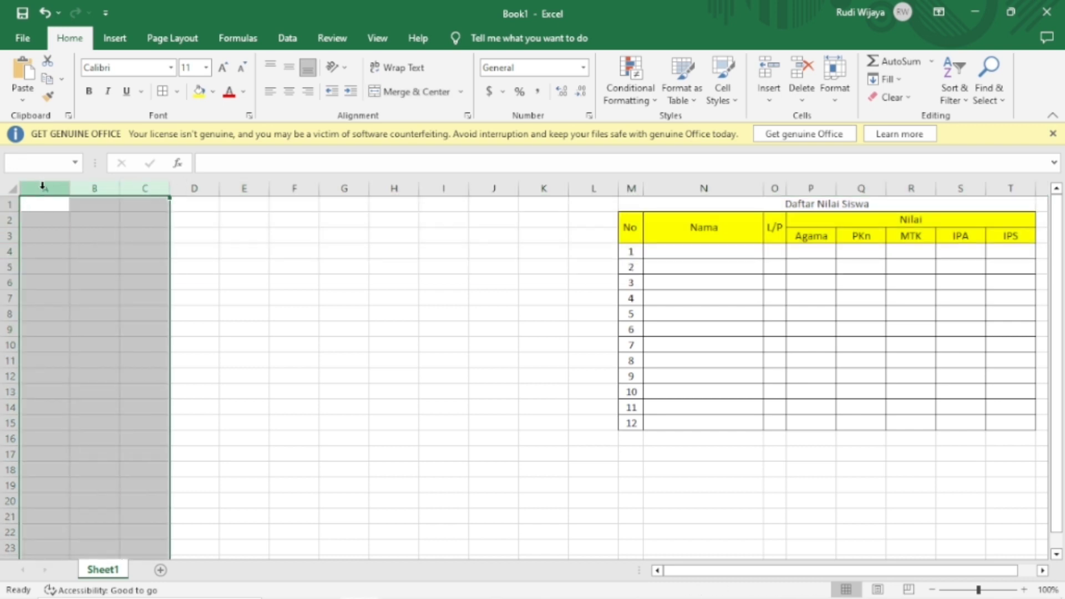
{"action": "left_click", "coordinate": [10, 204]}
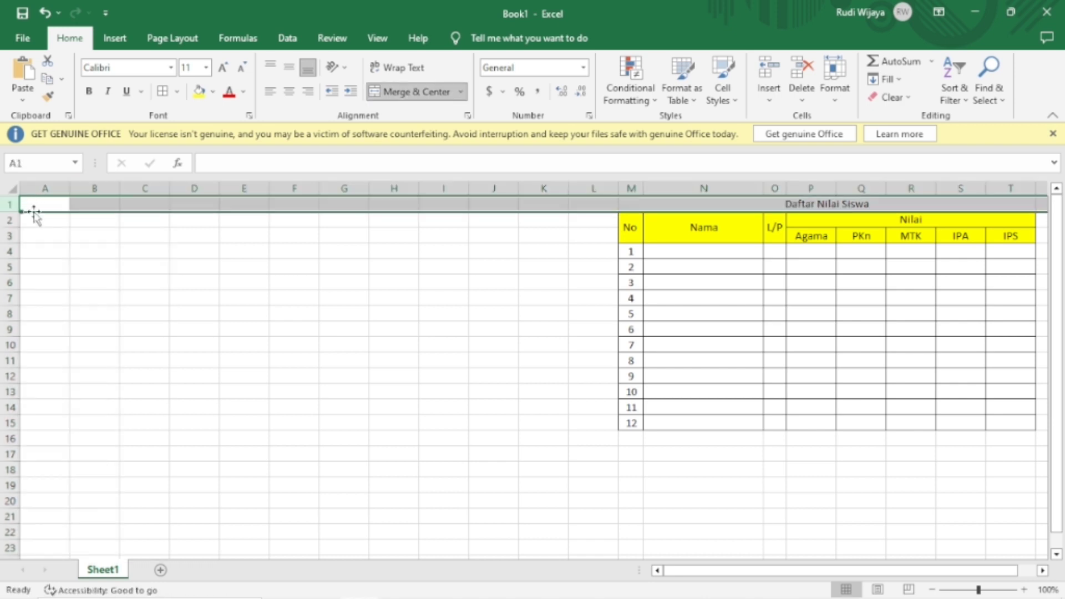
{"action": "left_click", "coordinate": [34, 204]}
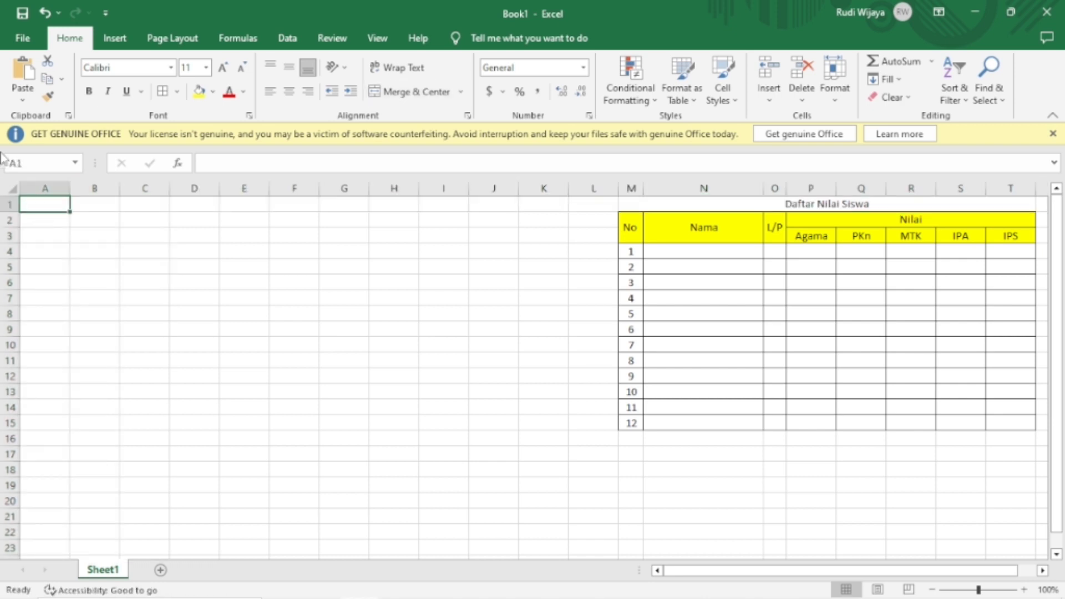
{"action": "type", "text": "DAFTAR "}
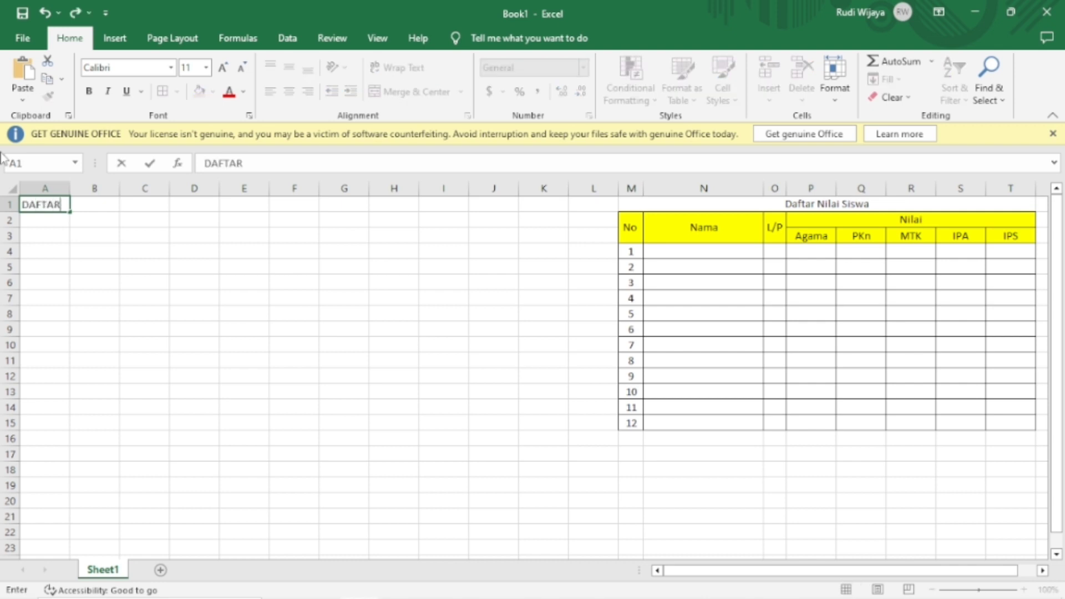
{"action": "type", "text": "NILA"}
{"action": "type", "text": "I SISWA"}
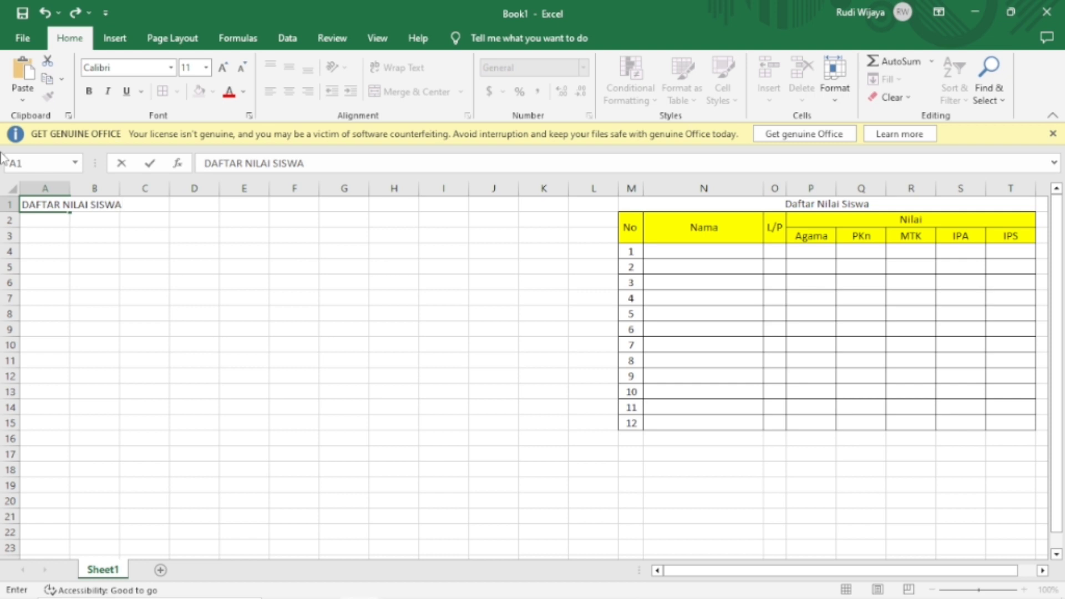
{"action": "key", "text": "Return"}
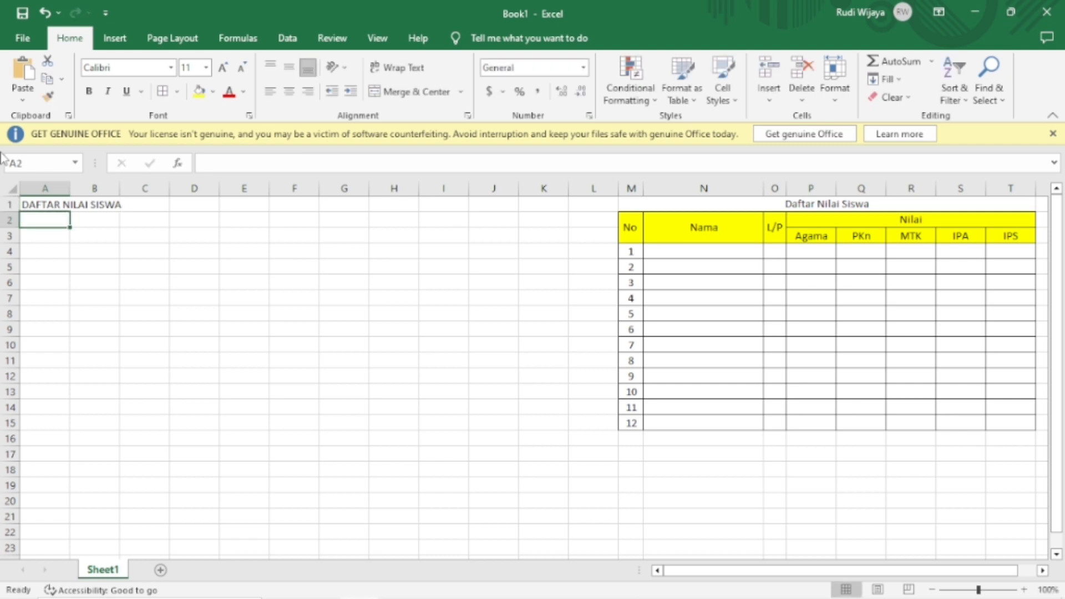
Fill A2:D2 with the headers NO, NAMA, L/P and NILAI
{"action": "type", "text": "NO"}
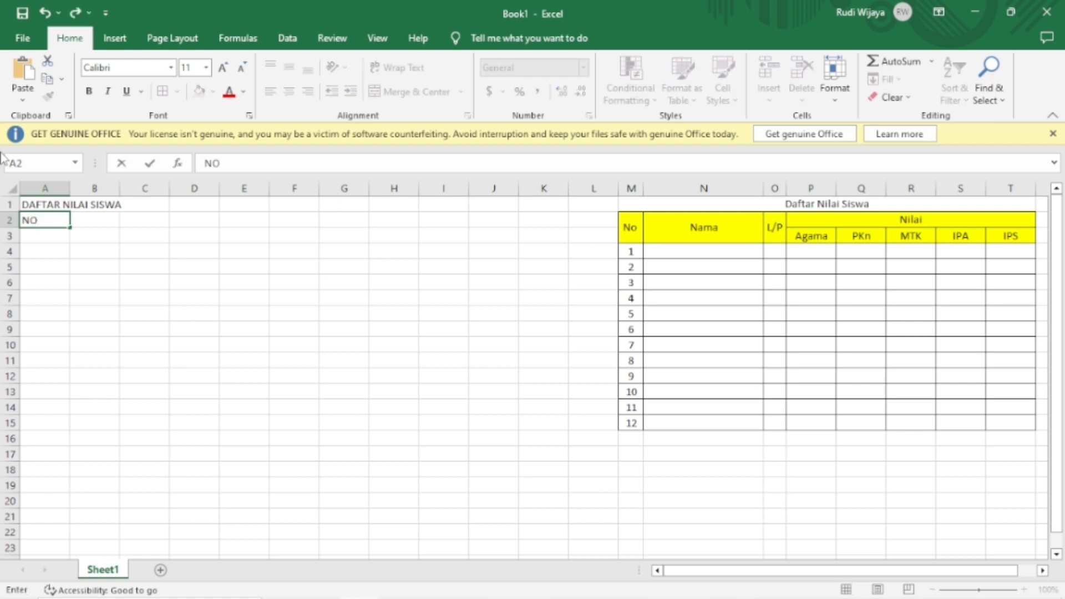
{"action": "key", "text": "Tab"}
{"action": "type", "text": "NAM"}
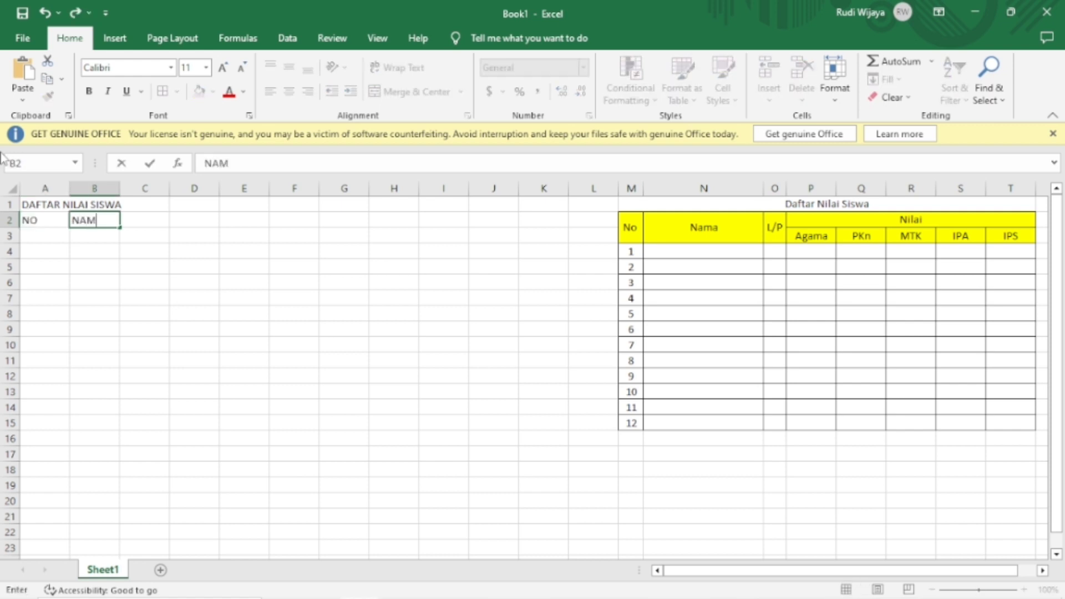
{"action": "type", "text": "A"}
{"action": "key", "text": "Tab"}
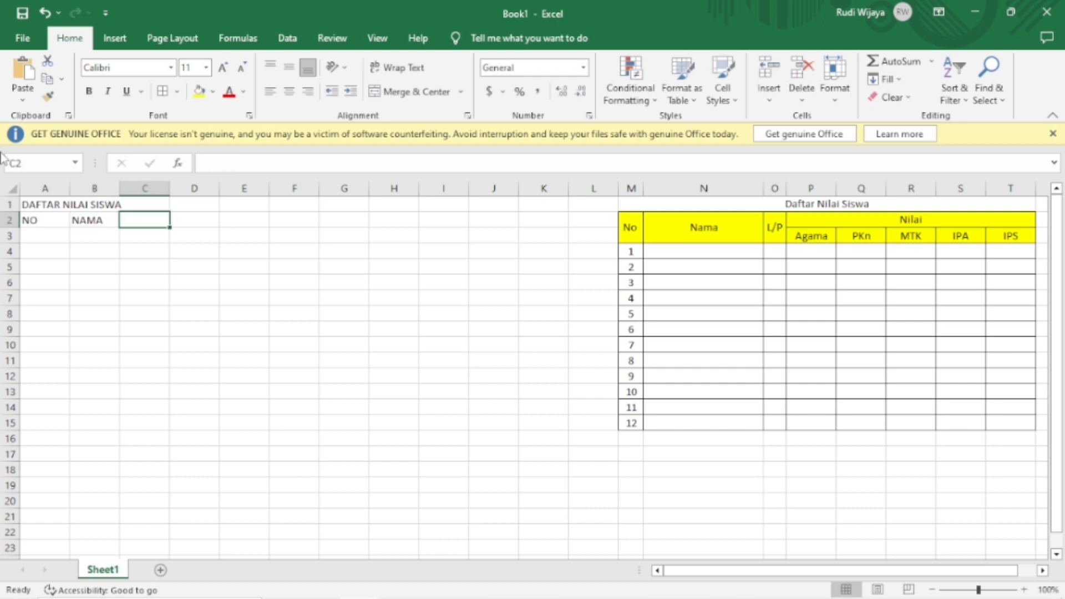
{"action": "type", "text": "L/P"}
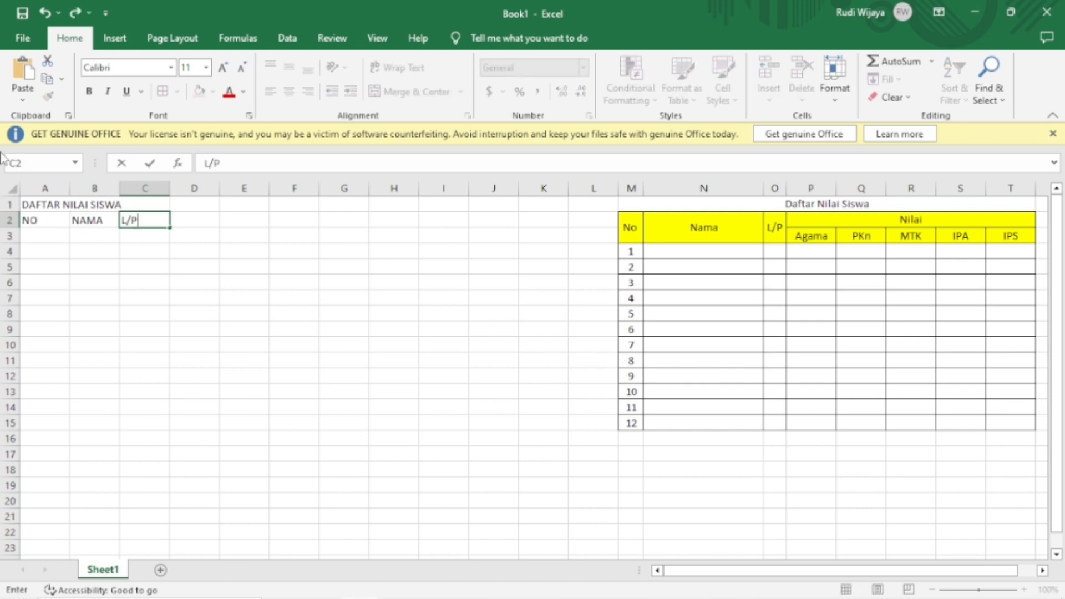
{"action": "key", "text": "Tab"}
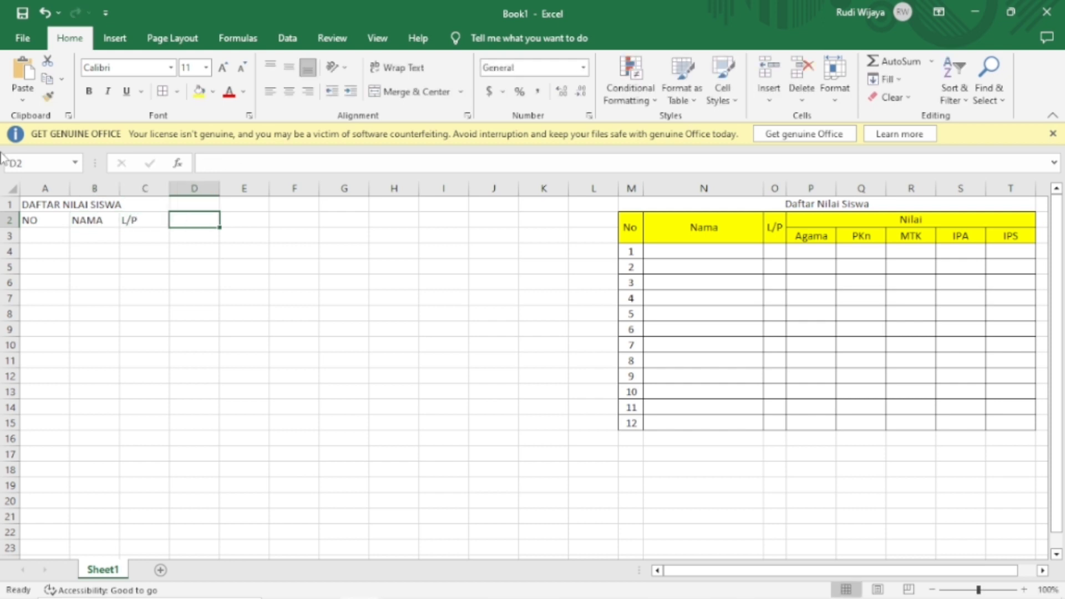
{"action": "type", "text": "NILAI"}
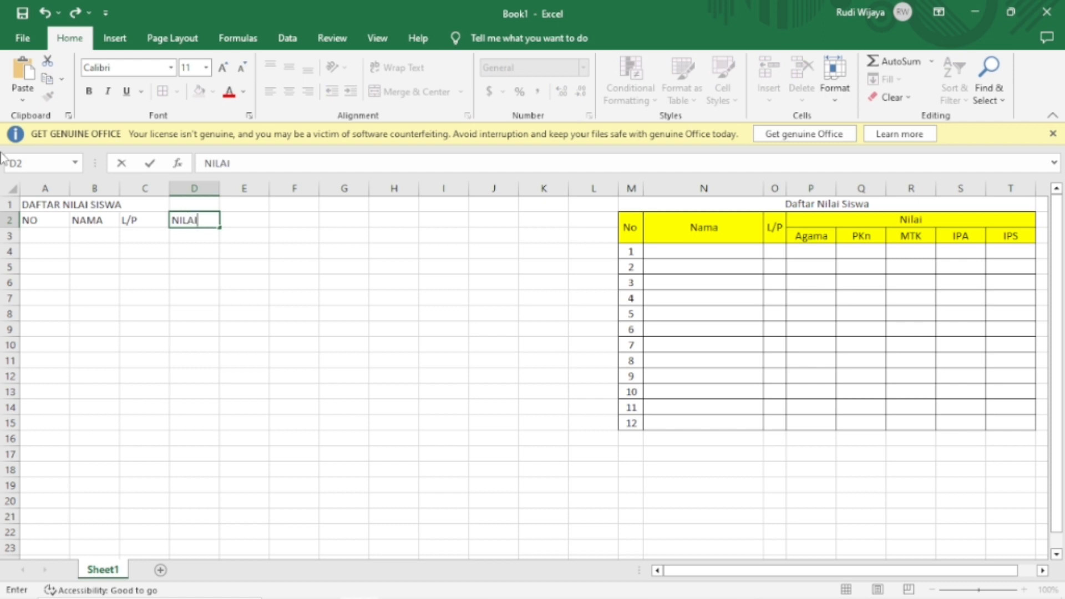
{"action": "key", "text": "Return"}
Fill D3:H3 with the subjects AGAMA, PKN, MTK, IPA and IPS
{"action": "type", "text": "A"}
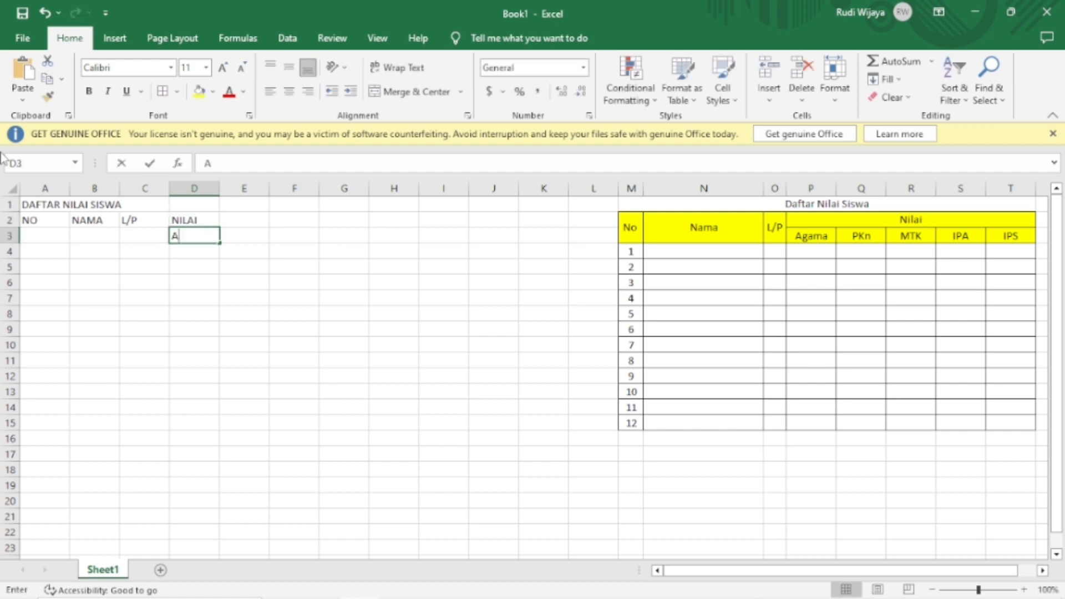
{"action": "type", "text": "GAMA"}
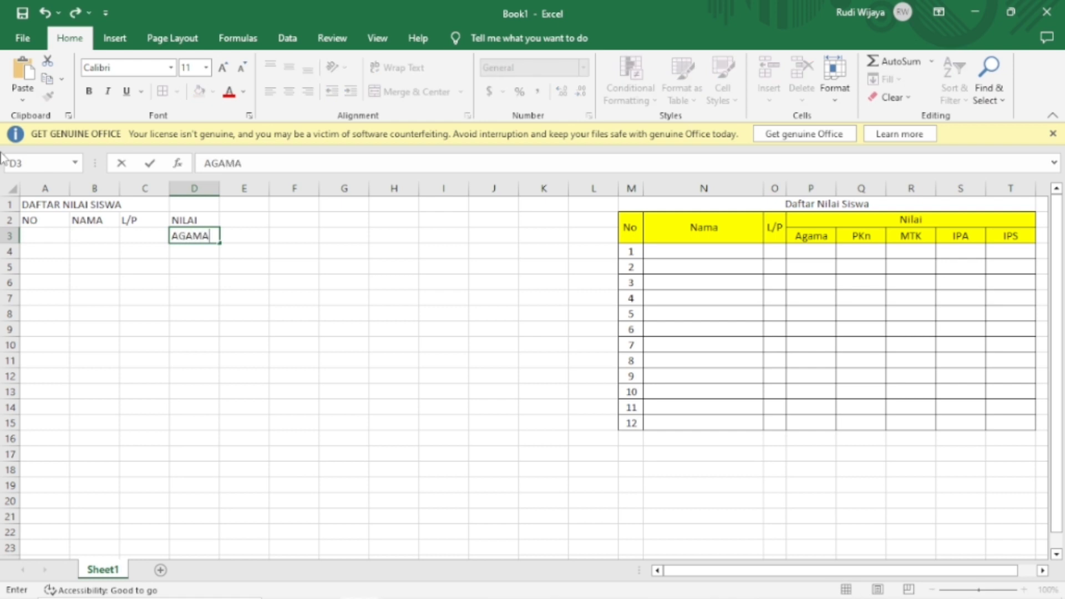
{"action": "key", "text": "Tab"}
{"action": "type", "text": "PKN"}
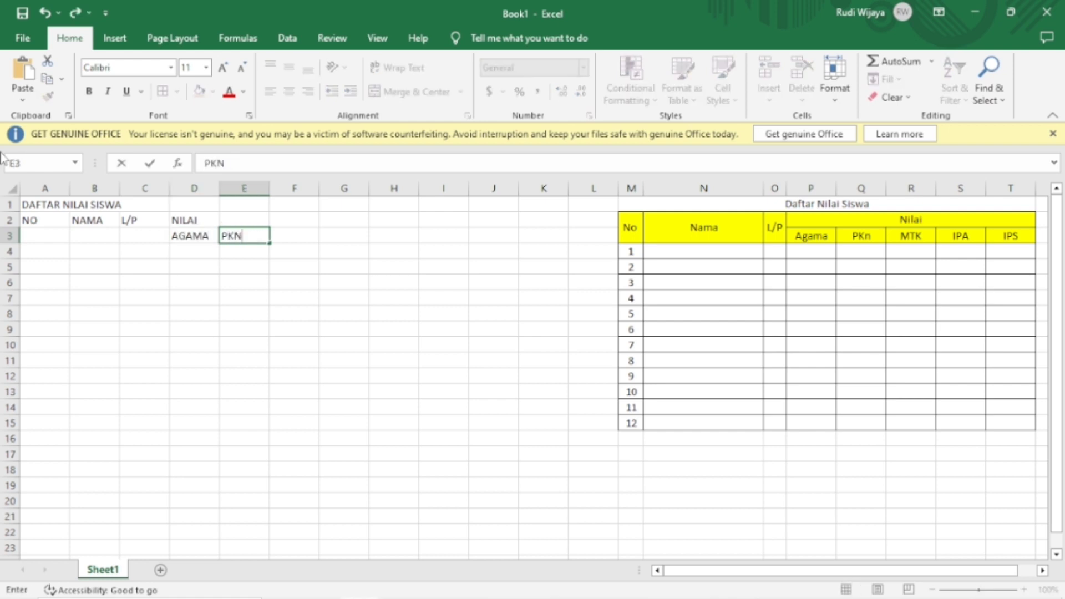
{"action": "key", "text": "Tab"}
{"action": "type", "text": "MTK"}
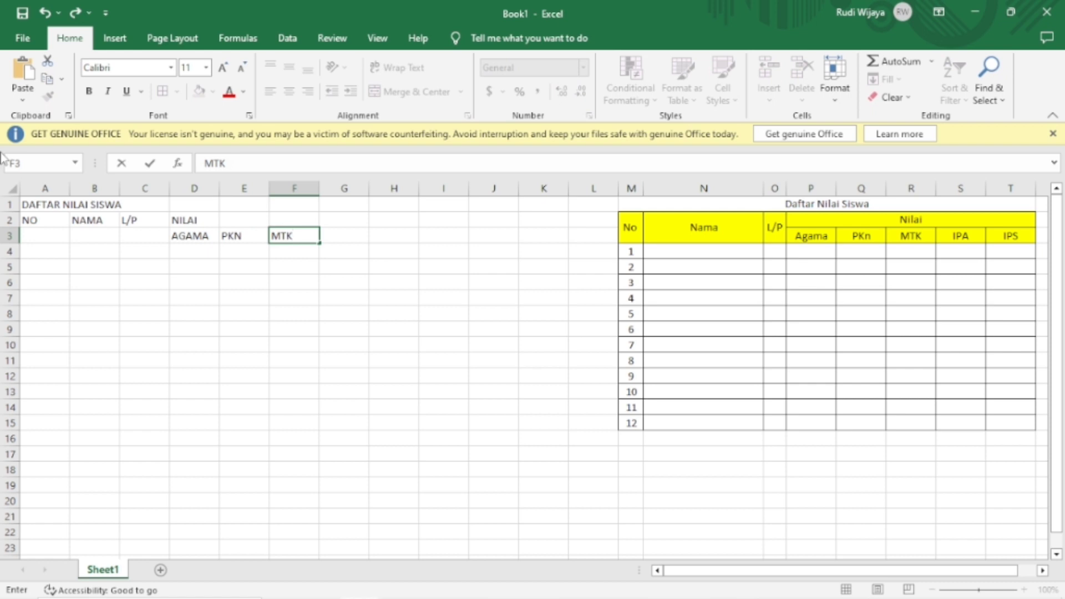
{"action": "key", "text": "Tab"}
{"action": "type", "text": "IP"}
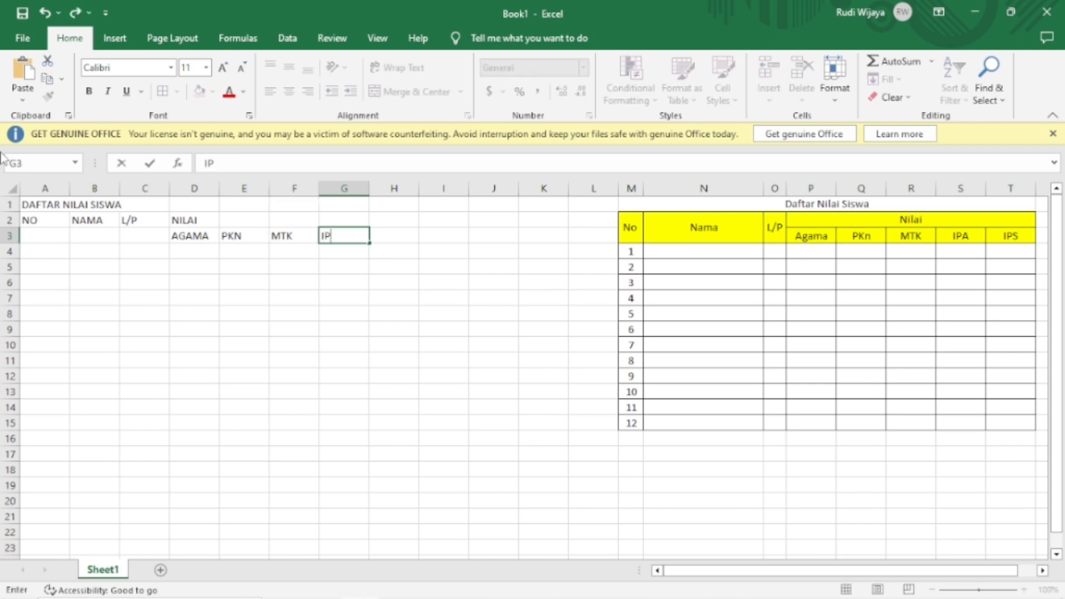
{"action": "type", "text": "A"}
{"action": "key", "text": "Tab"}
{"action": "type", "text": "I"}
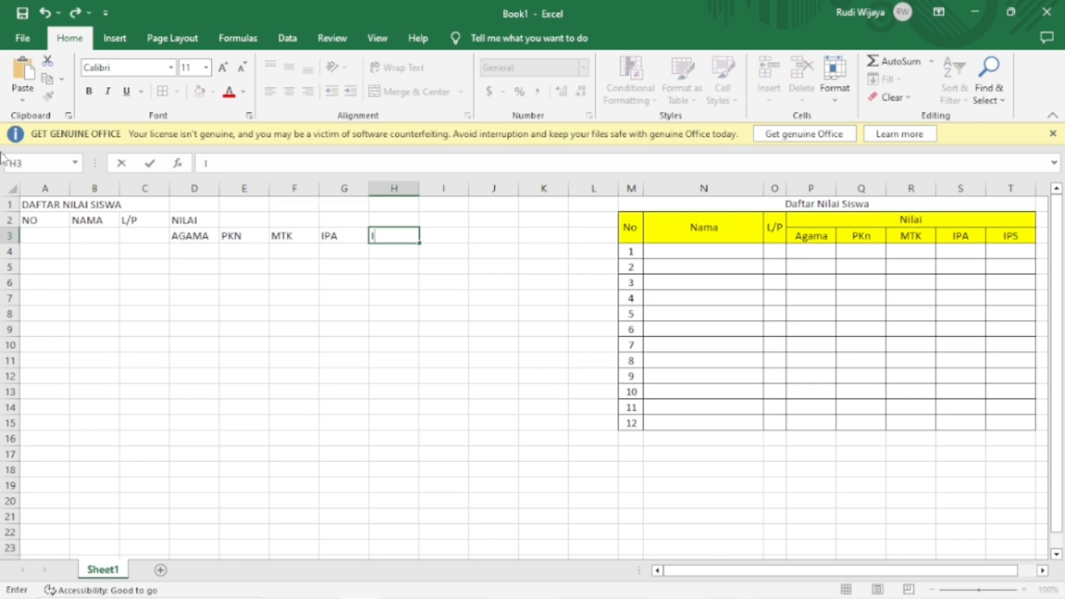
{"action": "type", "text": "PS"}
{"action": "key", "text": "Left"}
{"action": "key", "text": "Left"}
{"action": "key", "text": "Left"}
{"action": "key", "text": "Left"}
{"action": "key", "text": "Left"}
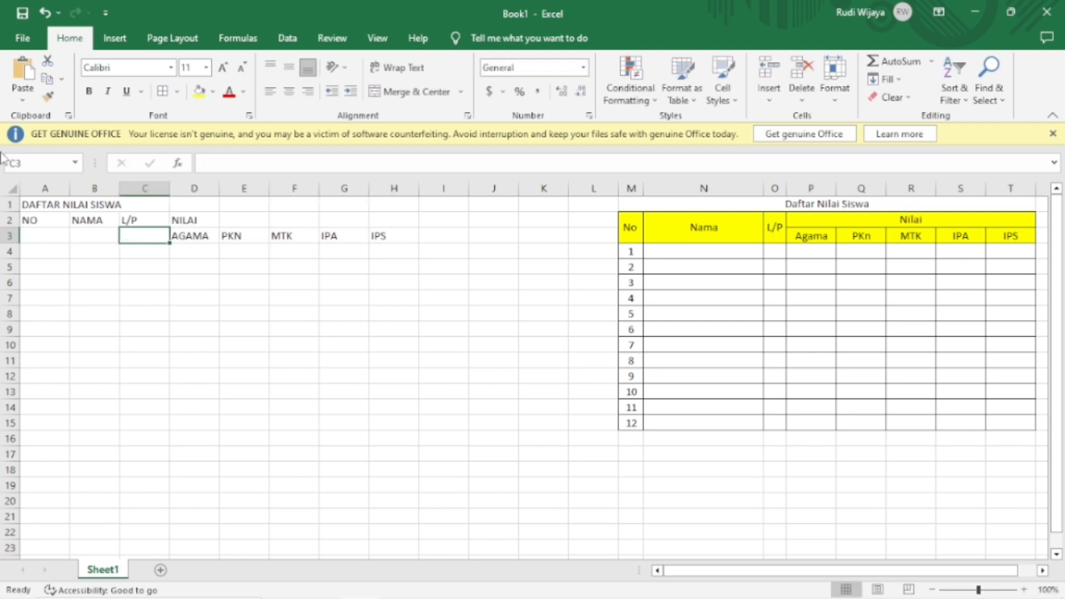
{"action": "key", "text": "Left"}
{"action": "key", "text": "Left"}
Merge and centre the NO, NAMA and L/P headers each over rows 2–3
{"action": "key", "text": "Up"}
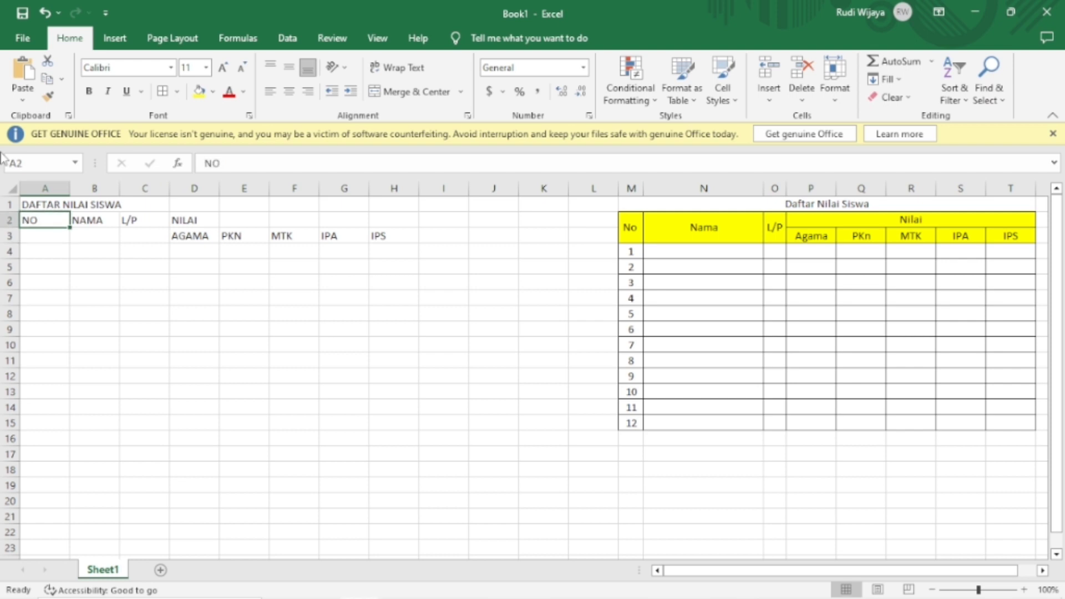
{"action": "key", "text": "shift+Down"}
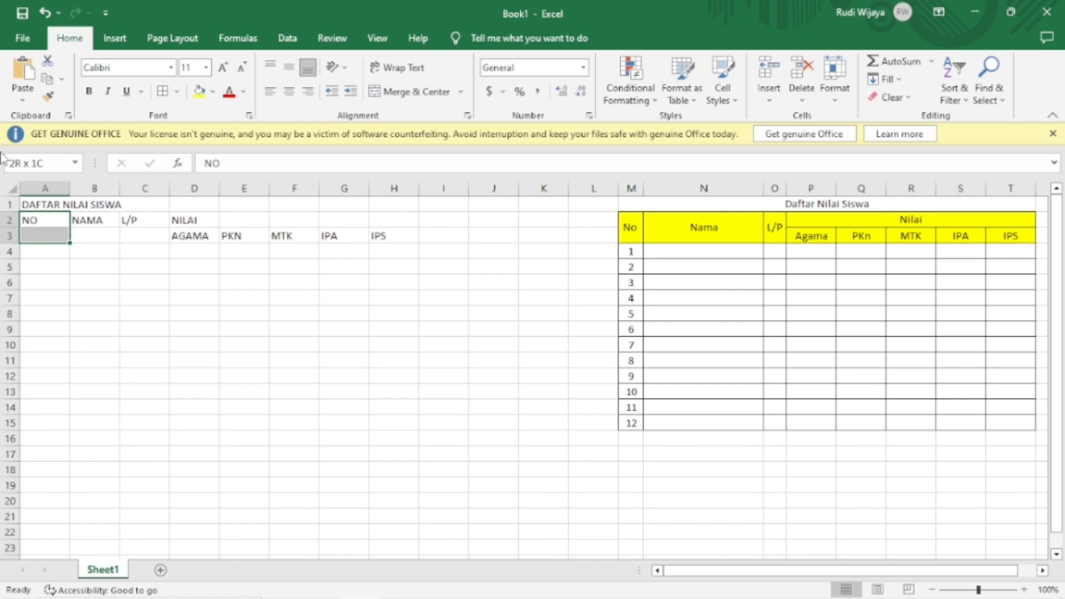
{"action": "left_click", "coordinate": [377, 98]}
{"action": "key", "text": "Right"}
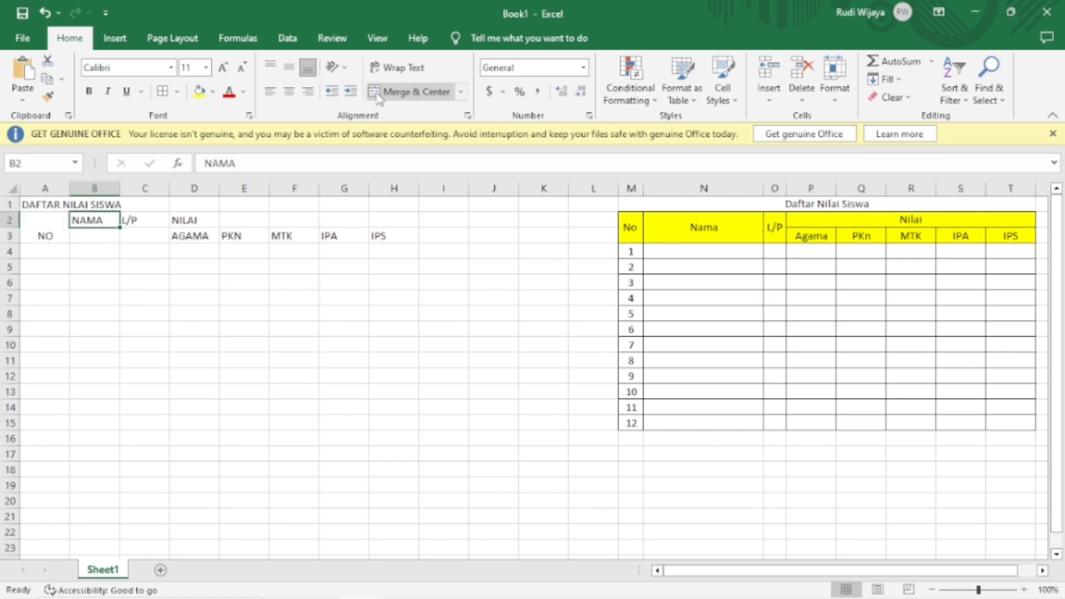
{"action": "key", "text": "shift+Down"}
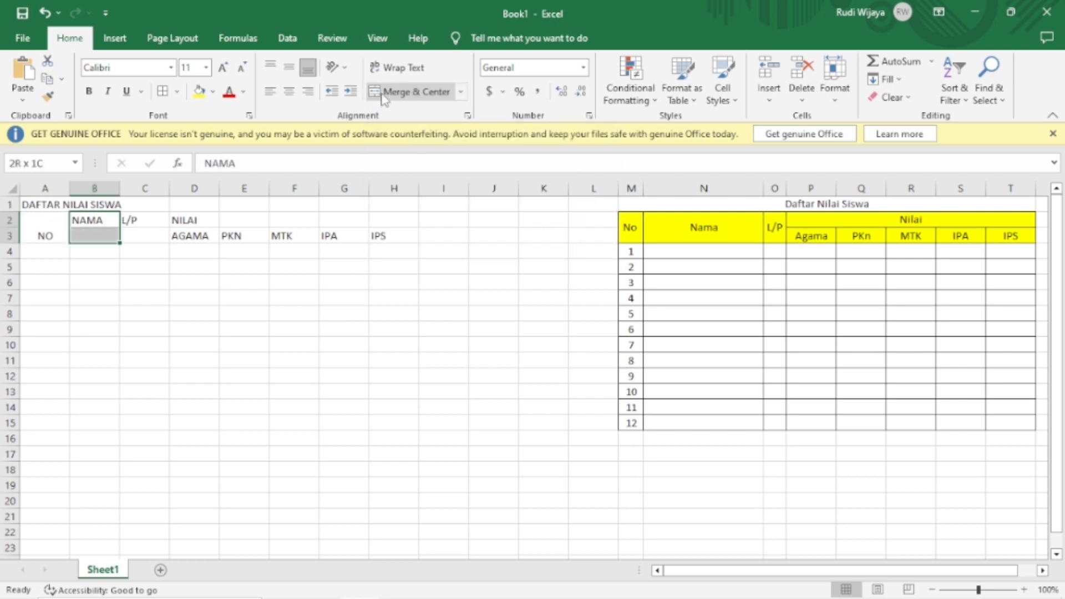
{"action": "left_click", "coordinate": [383, 94]}
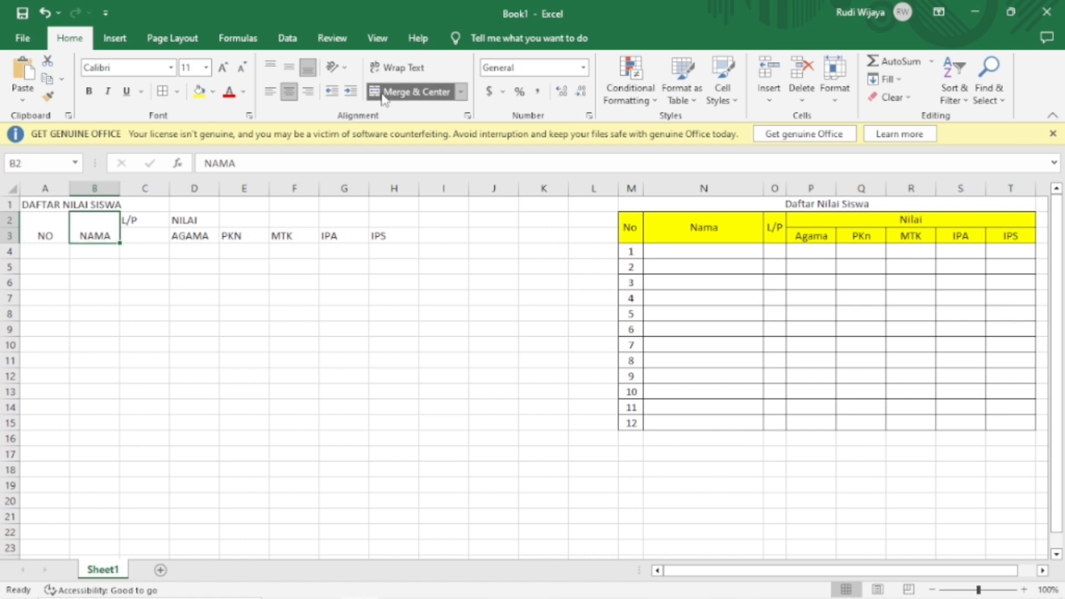
{"action": "left_click", "coordinate": [151, 223]}
{"action": "key", "text": "shift+Down"}
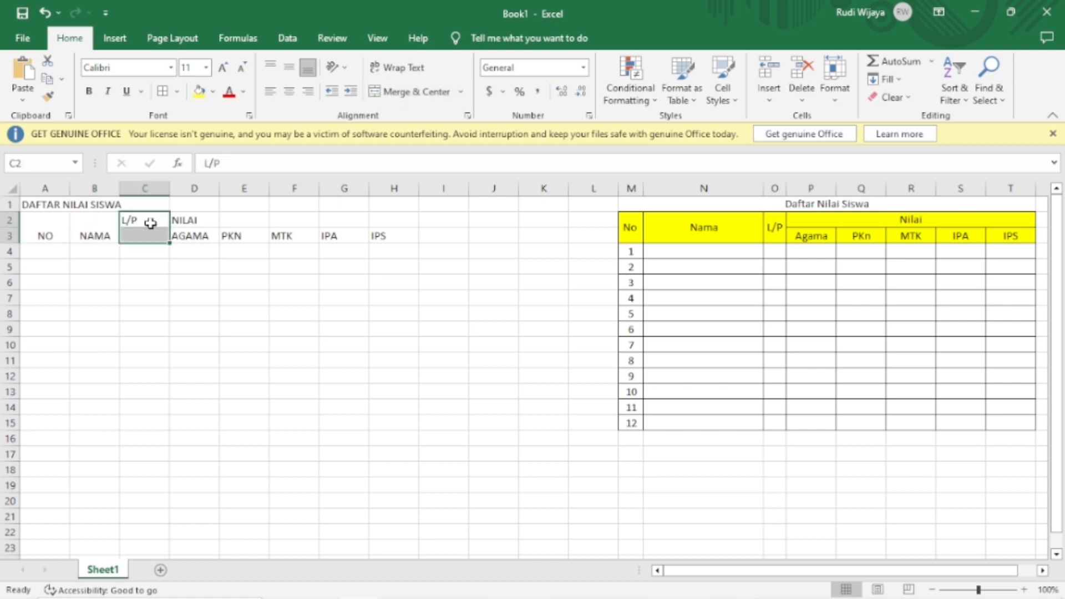
{"action": "left_click", "coordinate": [382, 96]}
Merge and centre the NILAI header across D2:H2
{"action": "key", "text": "Up"}
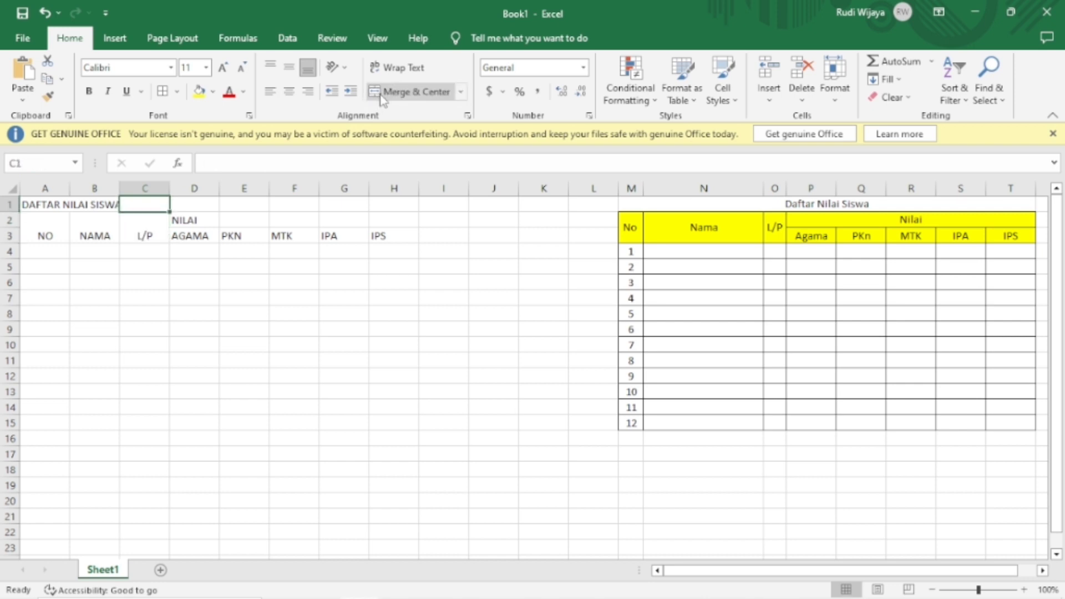
{"action": "key", "text": "Down"}
{"action": "key", "text": "Right"}
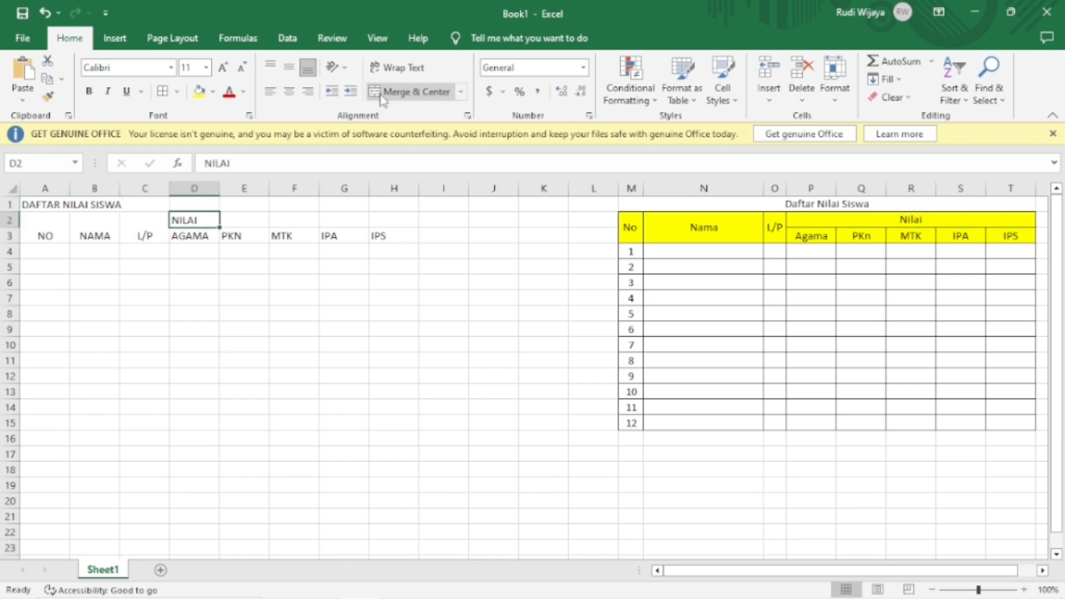
{"action": "key", "text": "shift+Right"}
{"action": "key", "text": "shift+Right"}
{"action": "key", "text": "shift+Right"}
{"action": "key", "text": "shift+Right"}
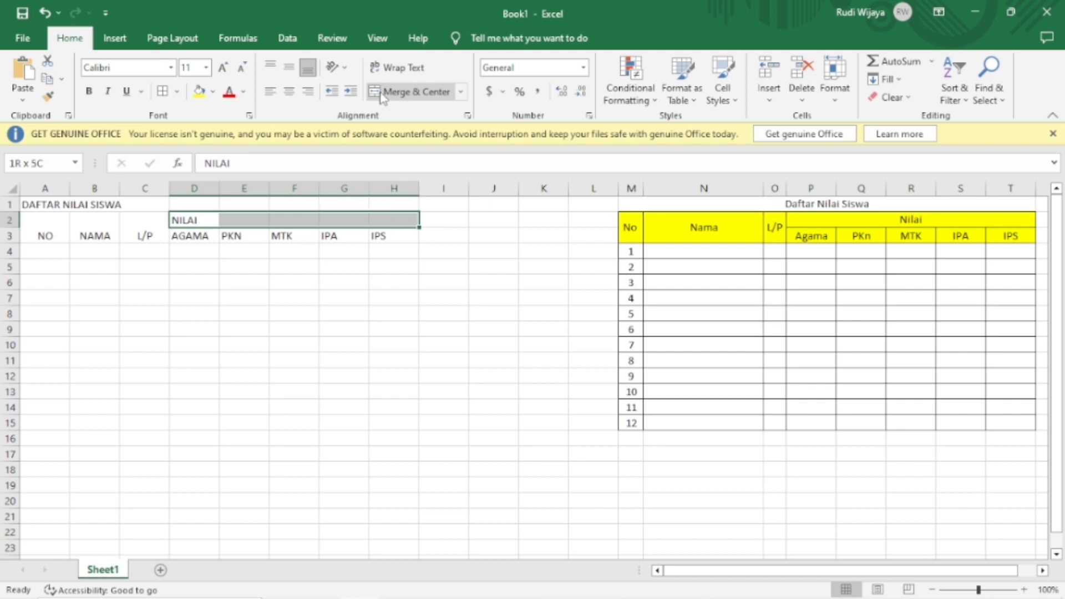
{"action": "left_click", "coordinate": [382, 97]}
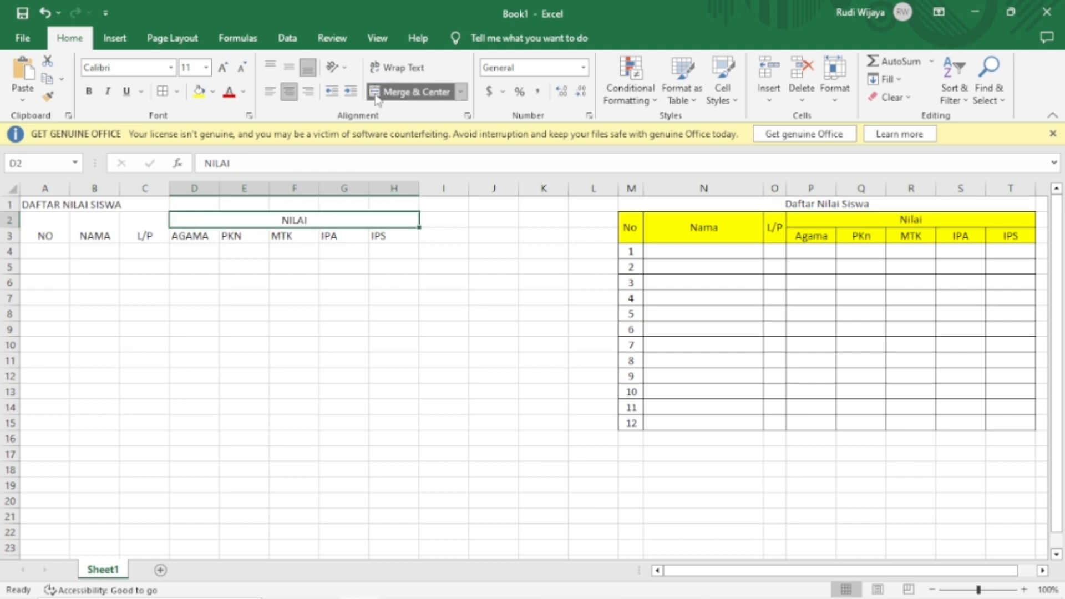
{"action": "left_click", "coordinate": [59, 229]}
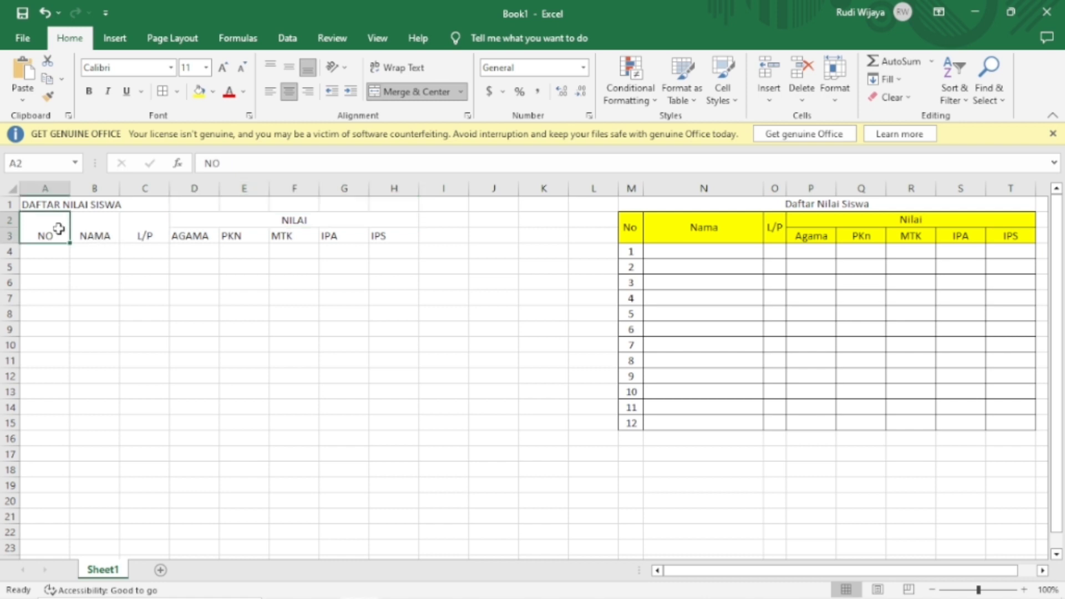
Middle-align and centre the A2:H3 header labels and give them a light gold fill
{"action": "key", "text": "shift+Right"}
{"action": "key", "text": "shift+Right"}
{"action": "key", "text": "shift+Right"}
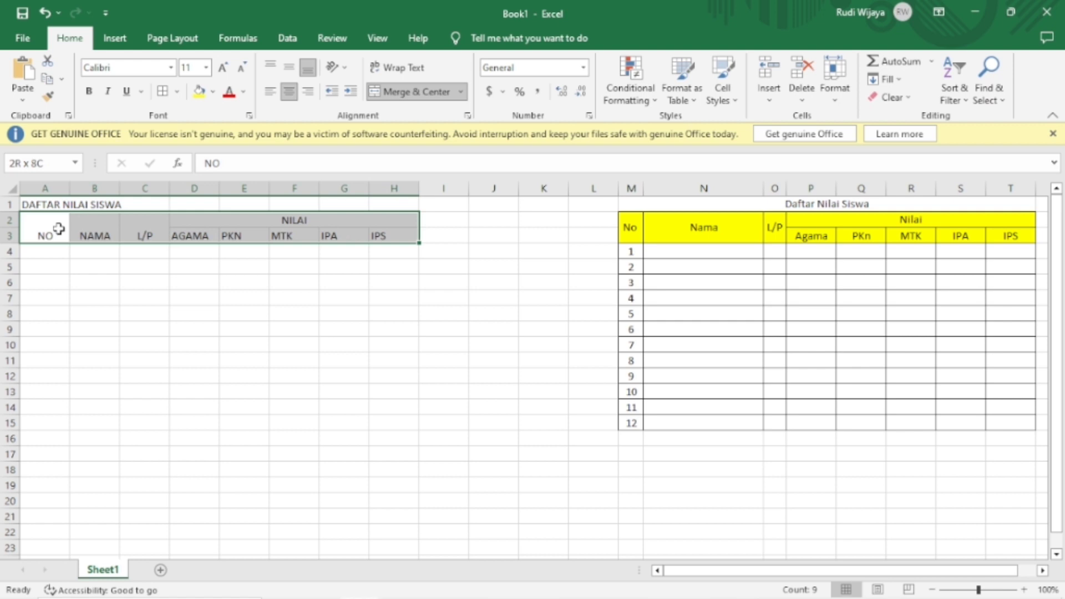
{"action": "left_click", "coordinate": [289, 71]}
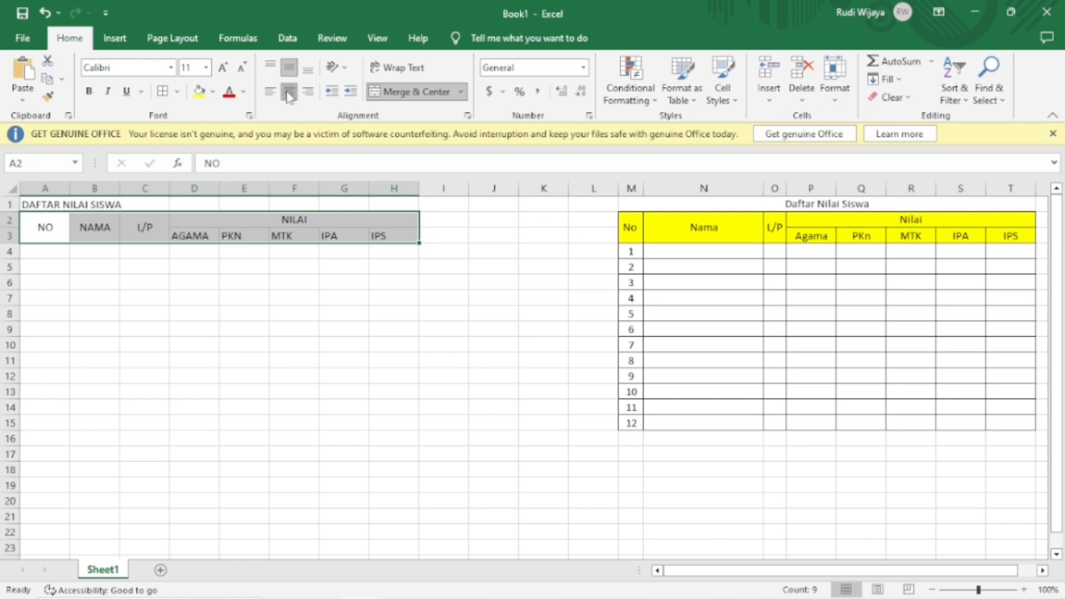
{"action": "left_click", "coordinate": [288, 92]}
{"action": "left_click", "coordinate": [288, 93]}
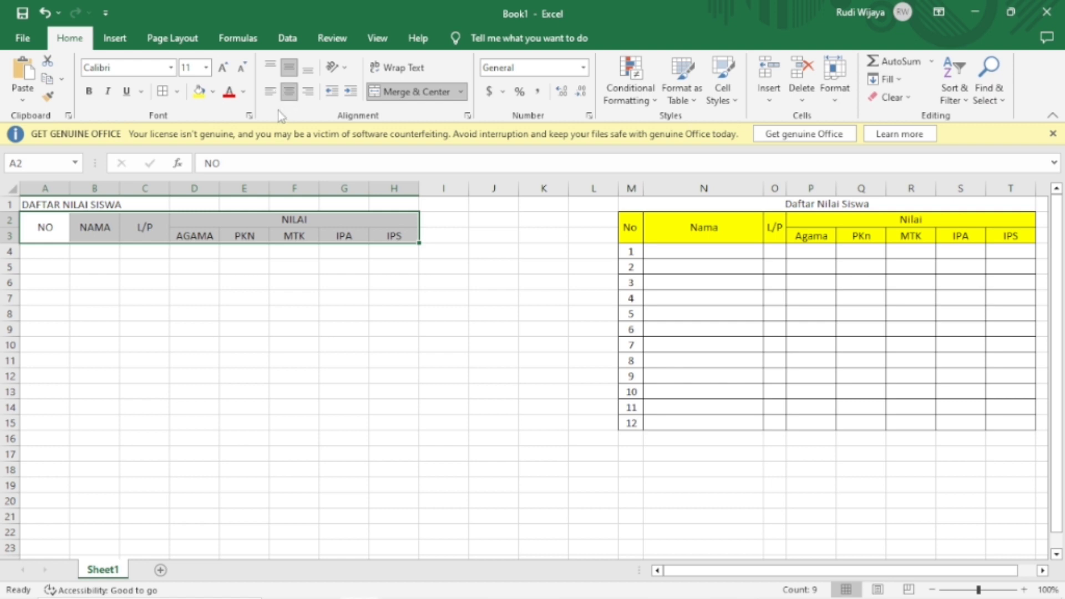
{"action": "left_click", "coordinate": [213, 92]}
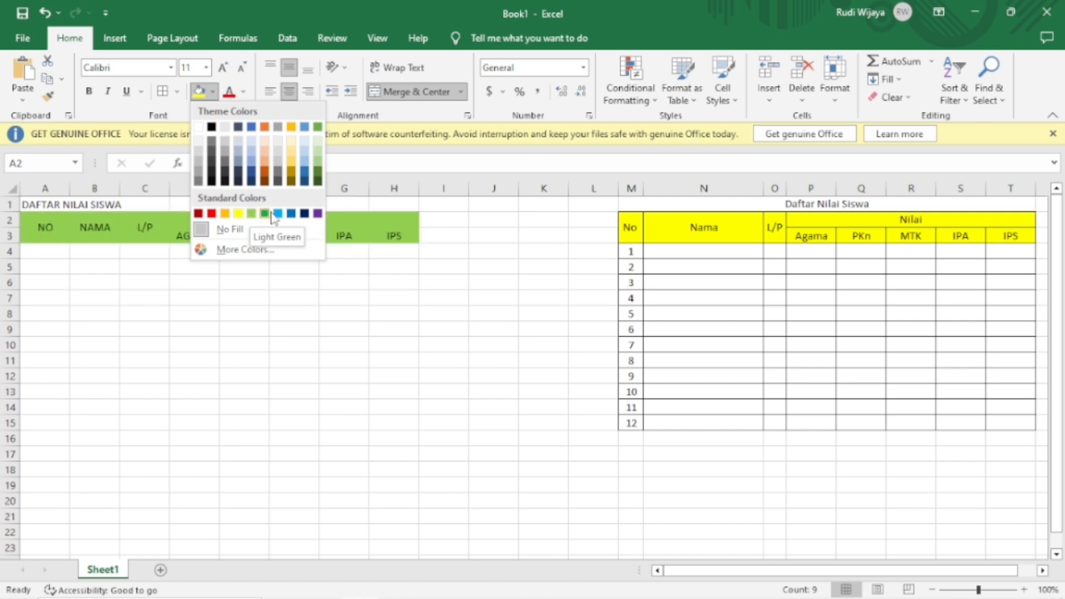
{"action": "left_click", "coordinate": [293, 153]}
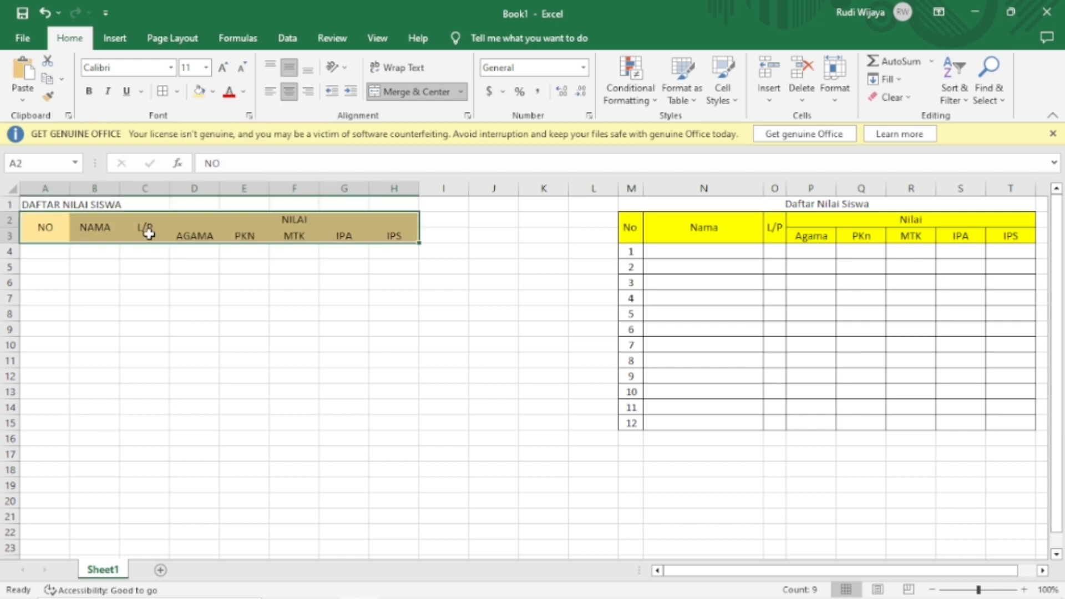
{"action": "left_click", "coordinate": [50, 232]}
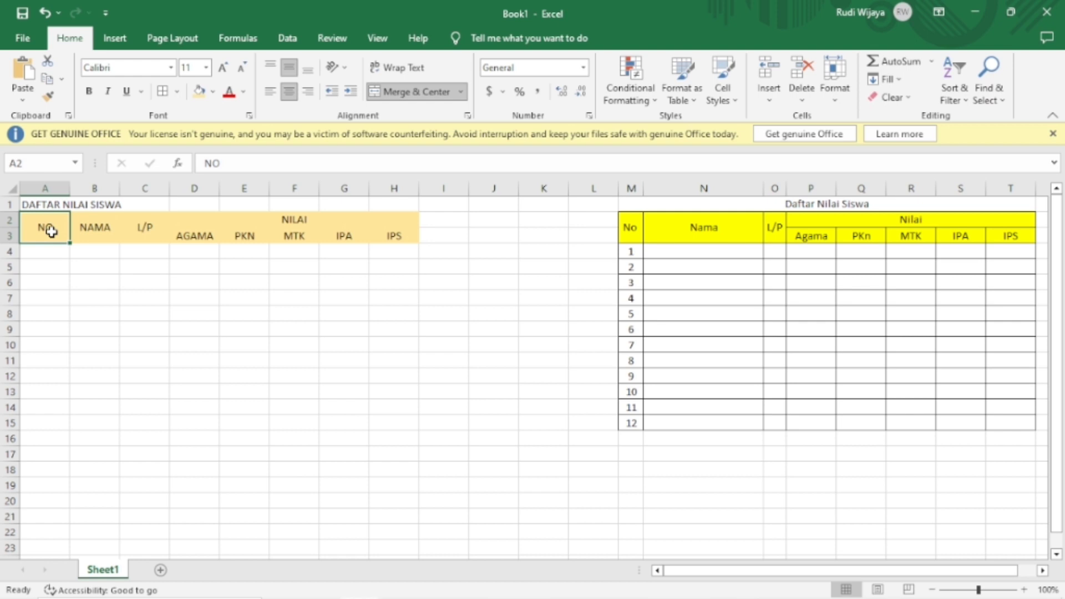
Apply All Borders to the range A2:H18
{"action": "key", "text": "shift+Right"}
{"action": "key", "text": "shift+Right"}
{"action": "key", "text": "shift+Right"}
{"action": "key", "text": "shift+Right"}
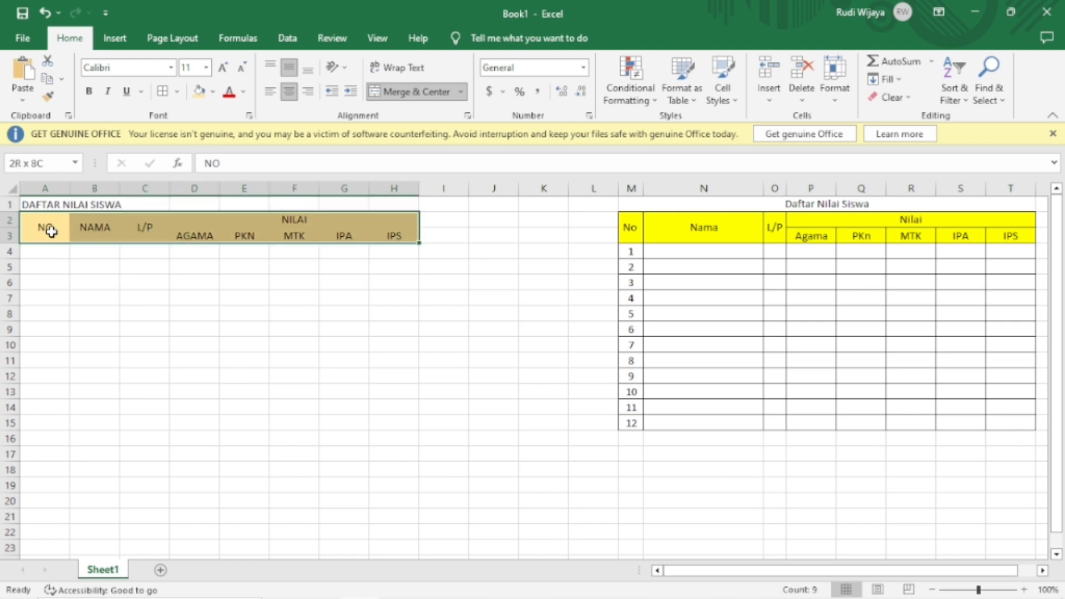
{"action": "key", "text": "shift+Down"}
{"action": "key", "text": "shift+Down"}
{"action": "key", "text": "shift+Down"}
{"action": "key", "text": "shift+Down"}
{"action": "key", "text": "shift+Down"}
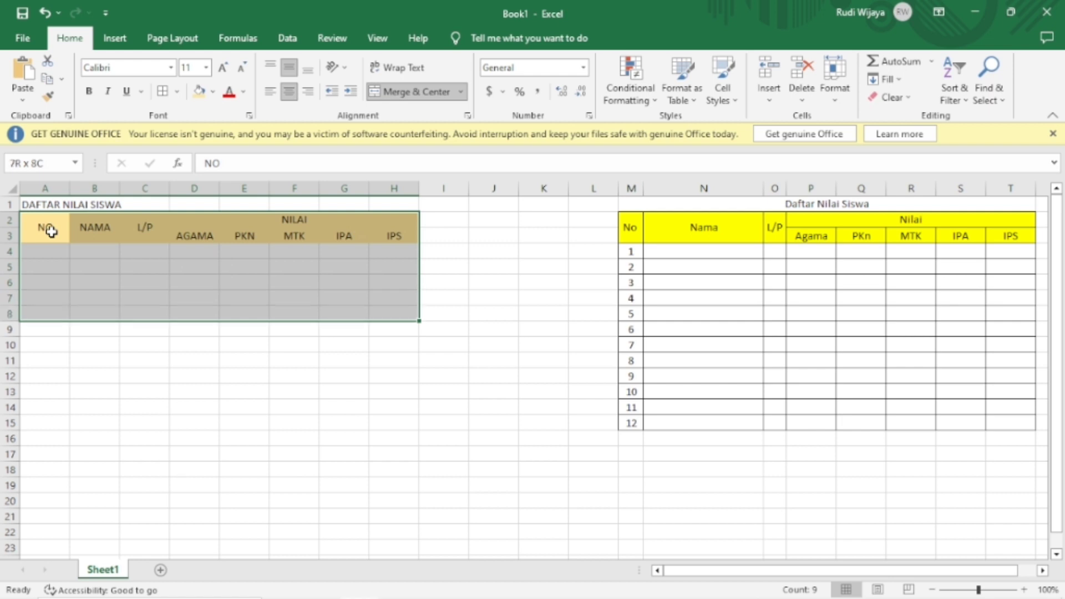
{"action": "key", "text": "shift+Down"}
{"action": "key", "text": "shift+Down"}
{"action": "key", "text": "shift+Down"}
{"action": "key", "text": "shift+Down"}
{"action": "key", "text": "shift+Down"}
{"action": "key", "text": "shift+Down"}
{"action": "key", "text": "shift+Down"}
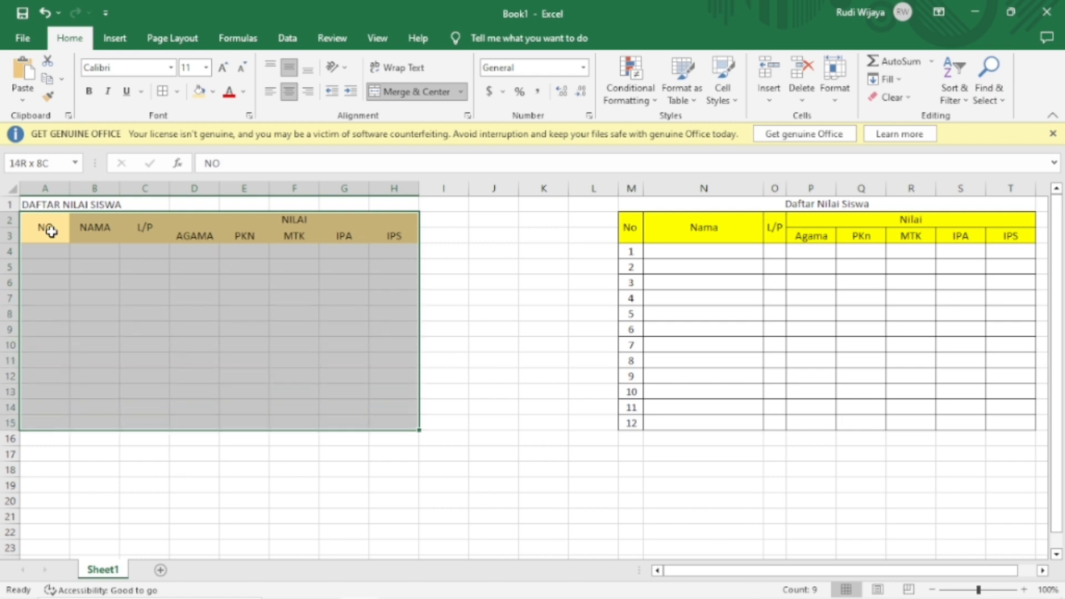
{"action": "key", "text": "shift+Down"}
{"action": "key", "text": "shift+Down"}
{"action": "key", "text": "shift+Down"}
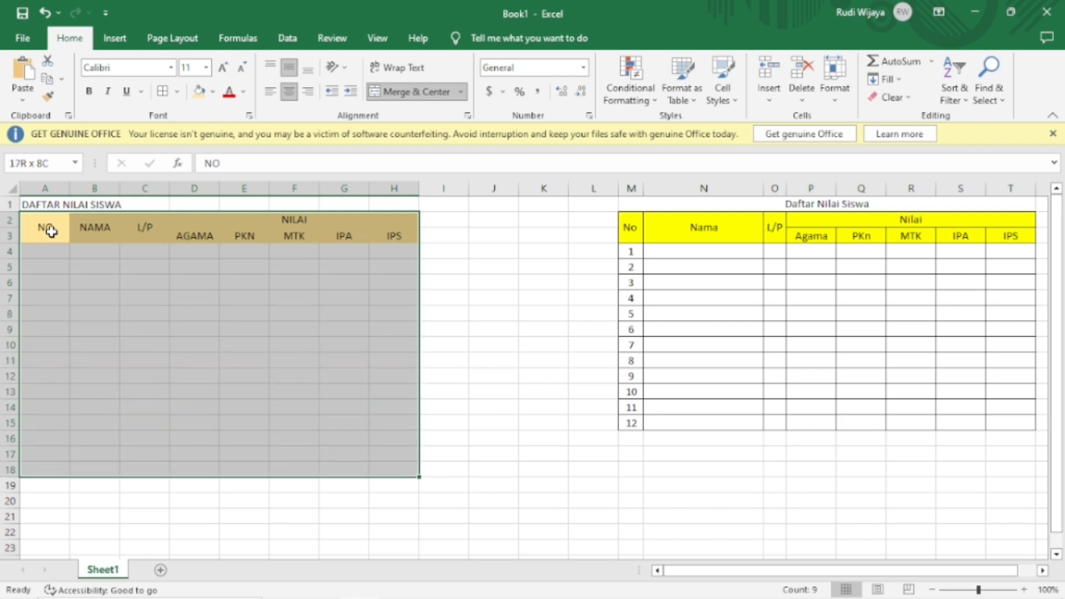
{"action": "left_click", "coordinate": [163, 91]}
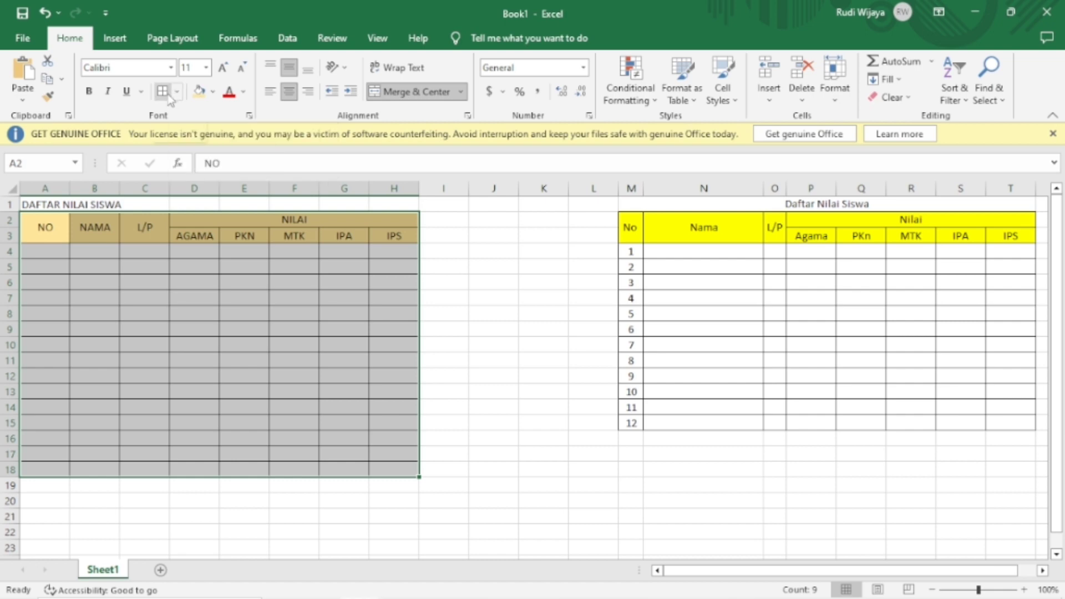
Enter 1, 2 and 3 in cells A4 to A6
{"action": "left_click", "coordinate": [55, 251]}
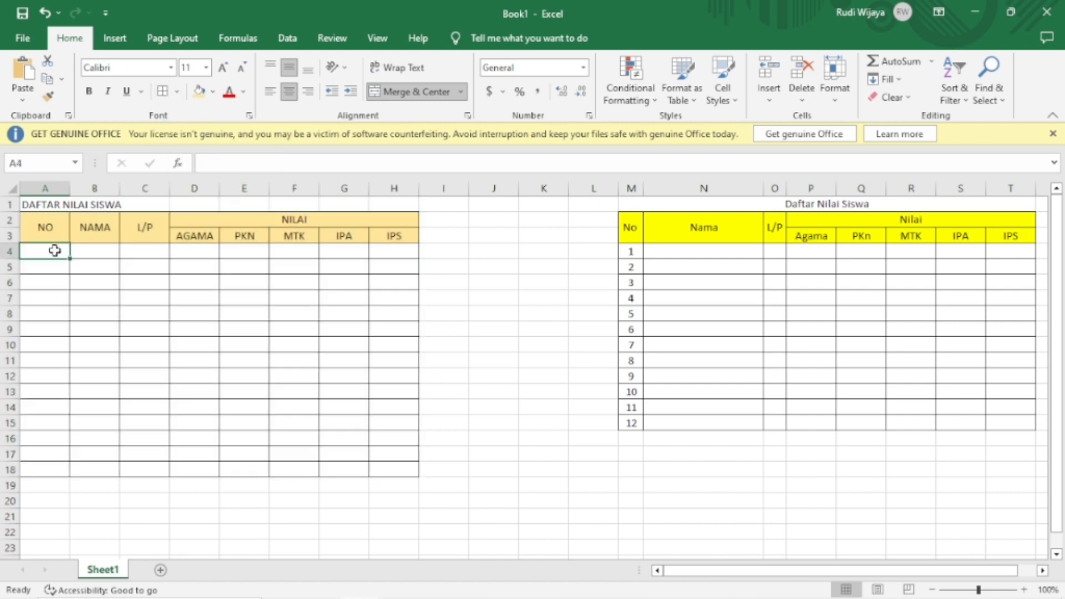
{"action": "type", "text": "1"}
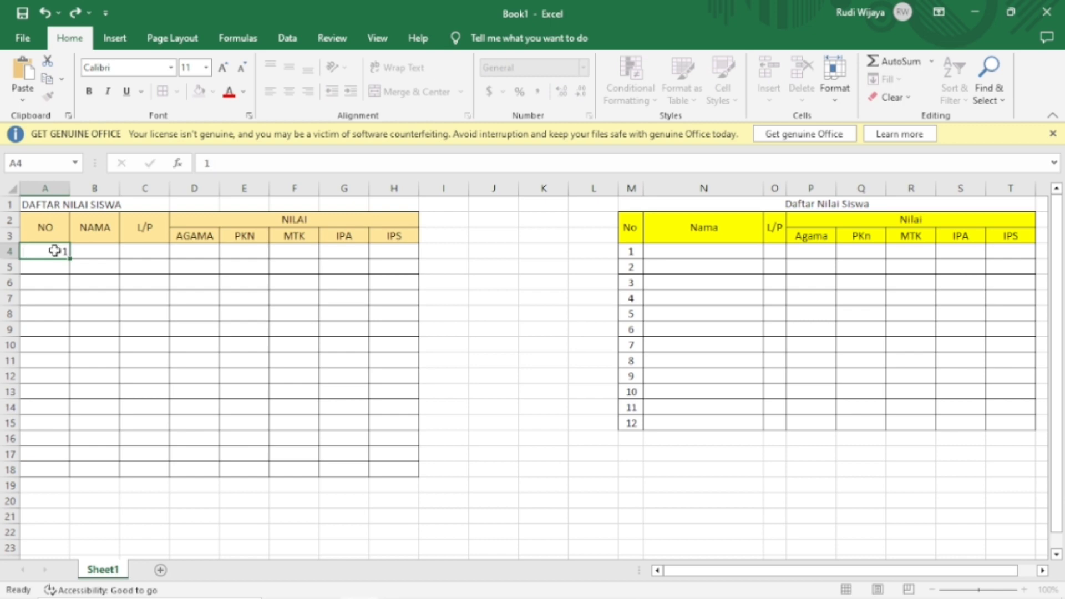
{"action": "key", "text": "Return"}
{"action": "type", "text": "2"}
{"action": "key", "text": "Return"}
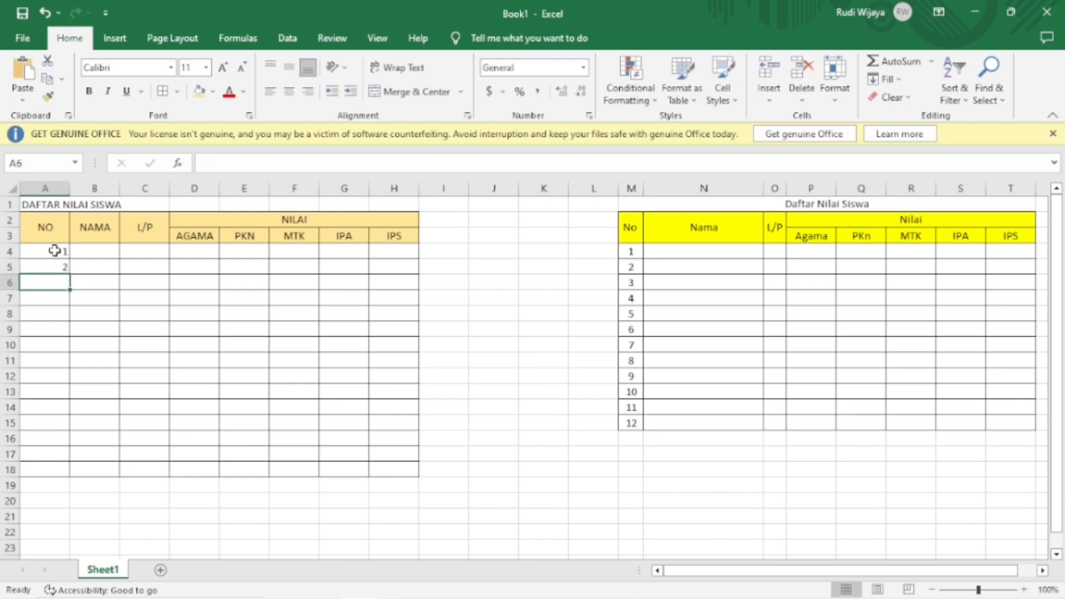
{"action": "type", "text": "3"}
{"action": "left_click", "coordinate": [54, 251]}
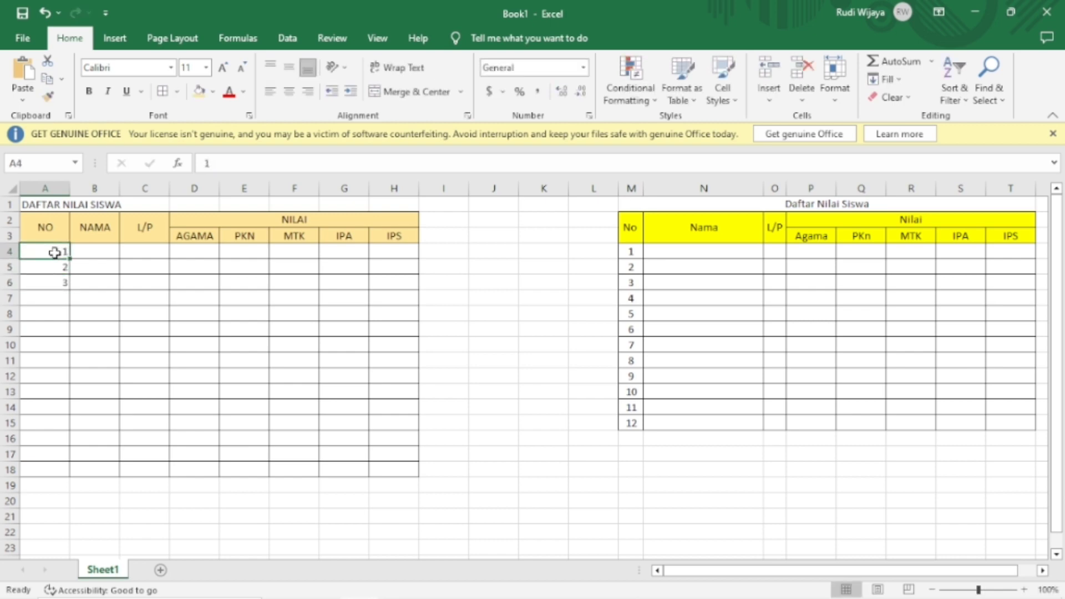
Centre column A and fill the numbering from 1–3 down to 15 in A18
{"action": "left_click", "coordinate": [47, 188]}
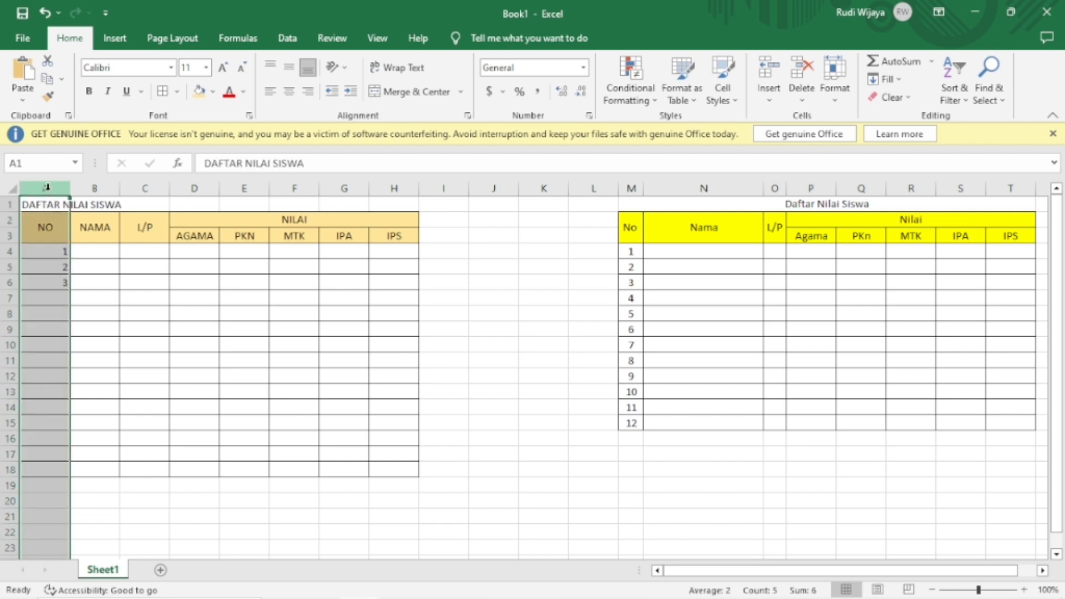
{"action": "left_click", "coordinate": [289, 93]}
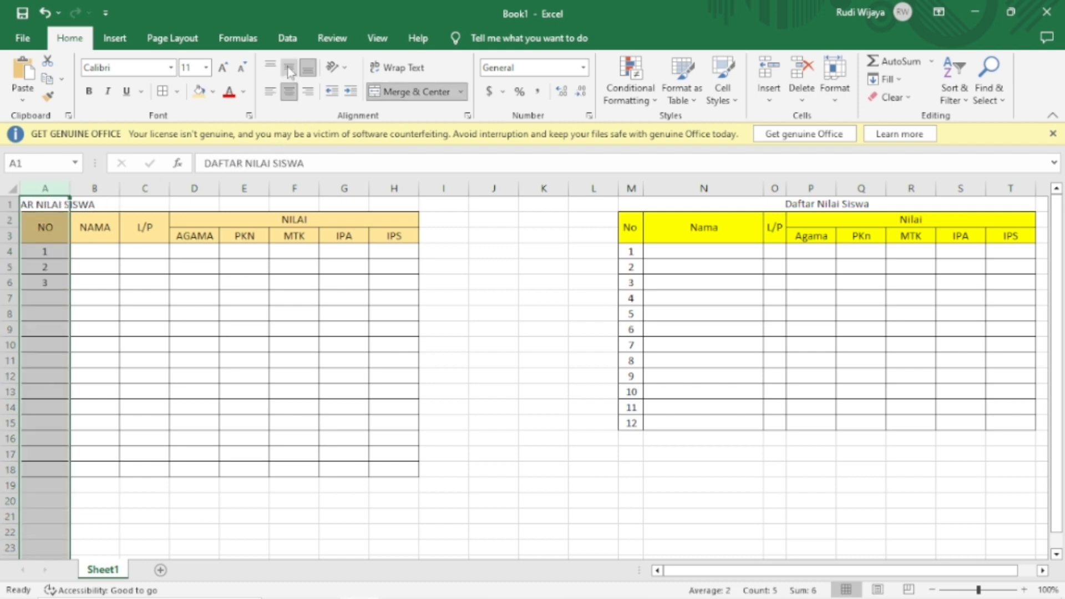
{"action": "left_click", "coordinate": [289, 69]}
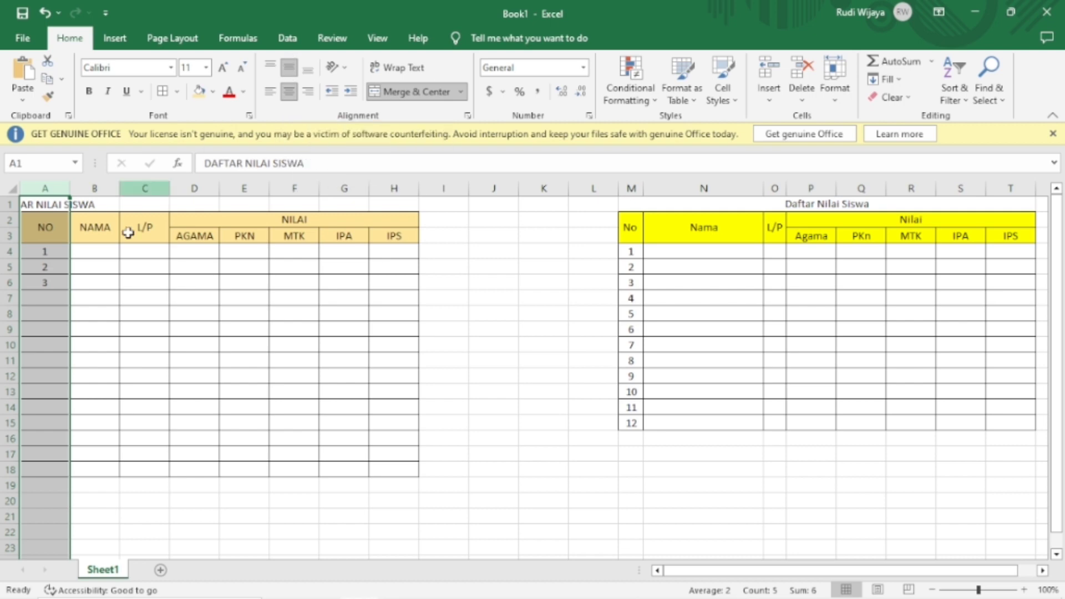
{"action": "left_click", "coordinate": [58, 298]}
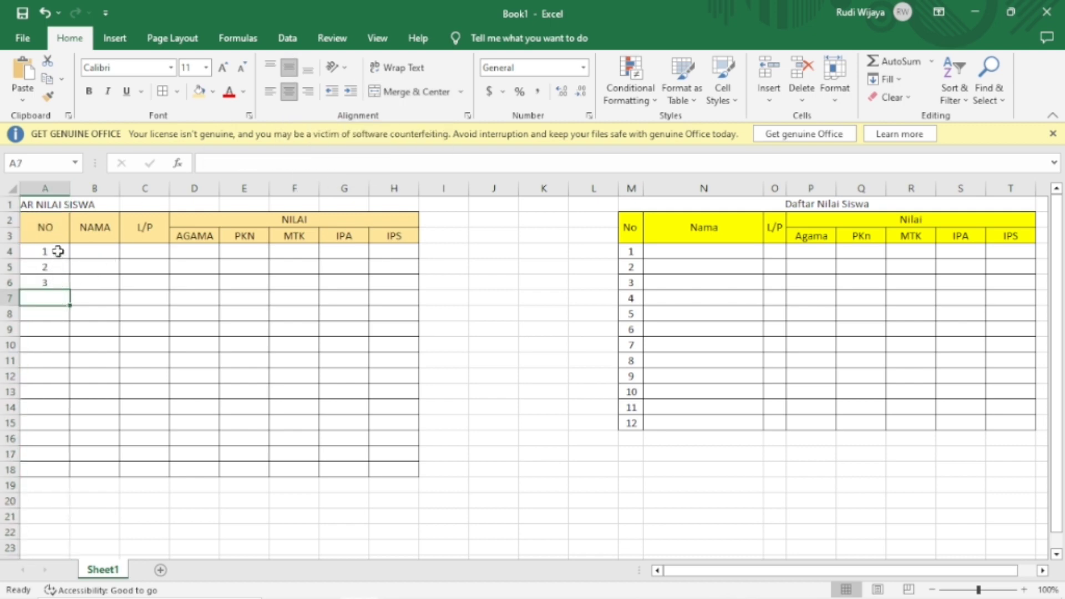
{"action": "left_click", "coordinate": [57, 252]}
{"action": "key", "text": "shift+Down"}
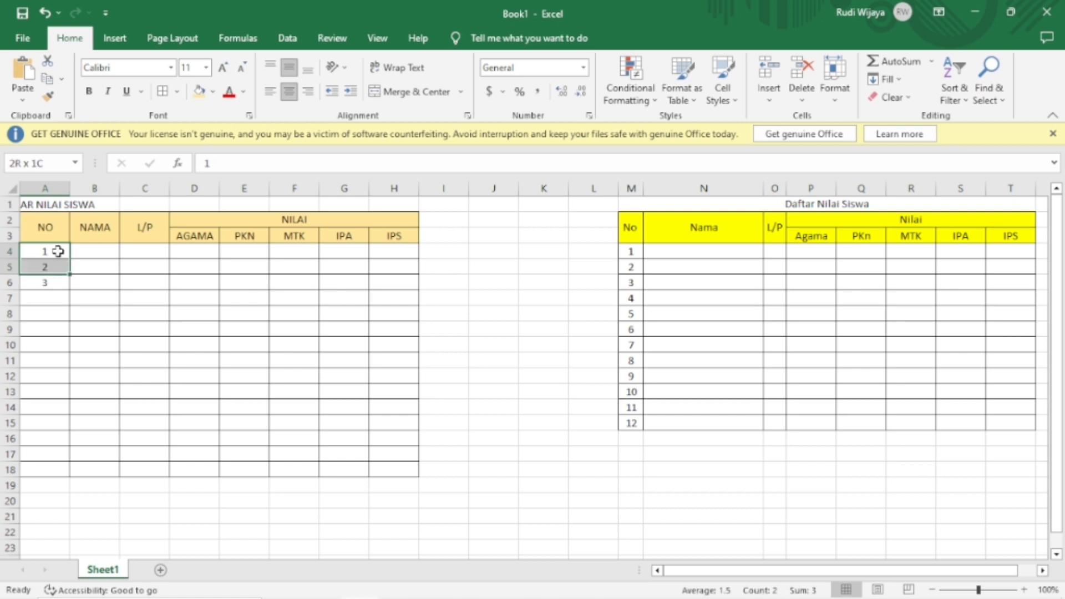
{"action": "key", "text": "shift+Down"}
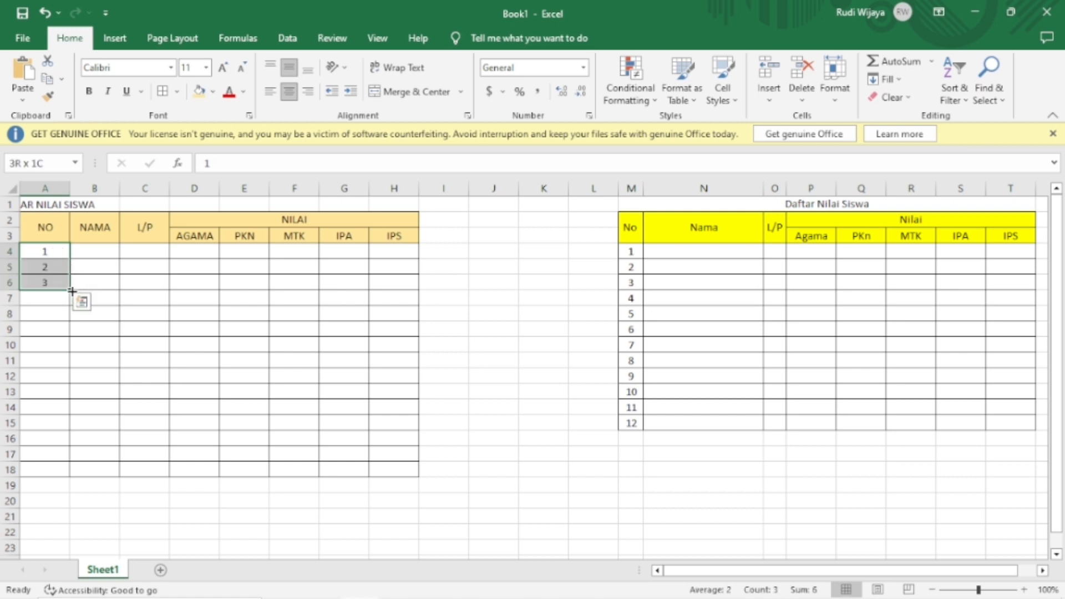
{"action": "left_click_drag", "start_coordinate": [73, 291], "coordinate": [69, 476]}
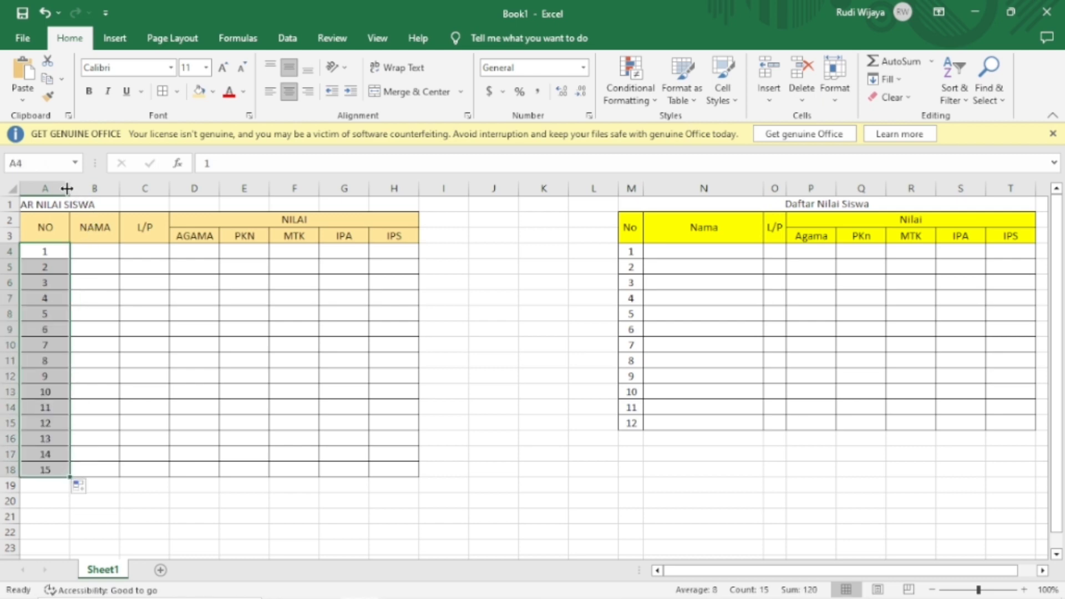
Narrow column A, widen column B for names, and shrink columns K–L to a sliver
{"action": "left_click_drag", "start_coordinate": [67, 189], "coordinate": [47, 190]}
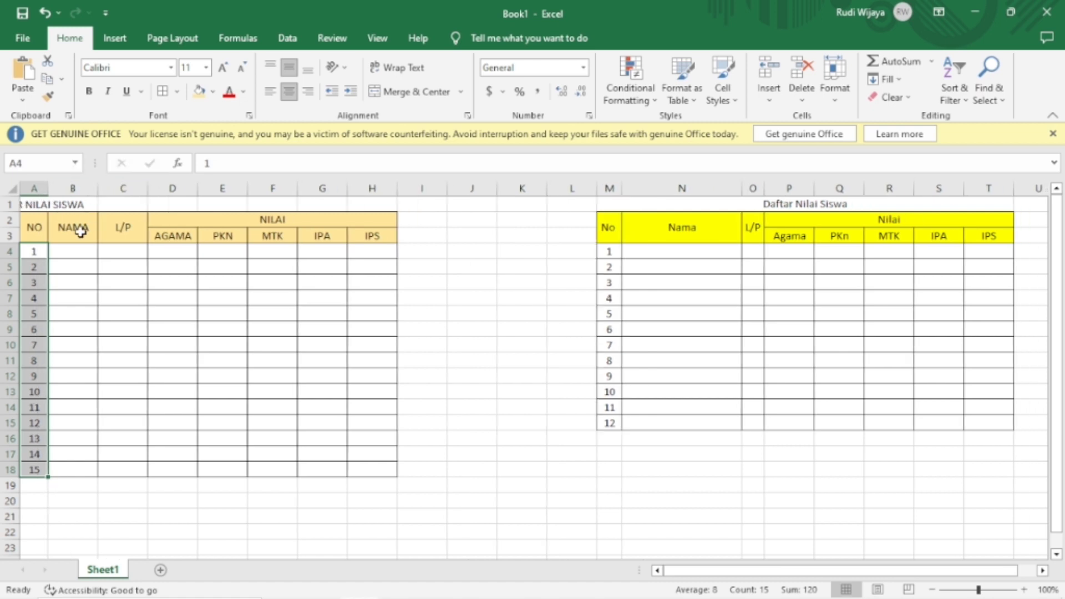
{"action": "left_click", "coordinate": [75, 250]}
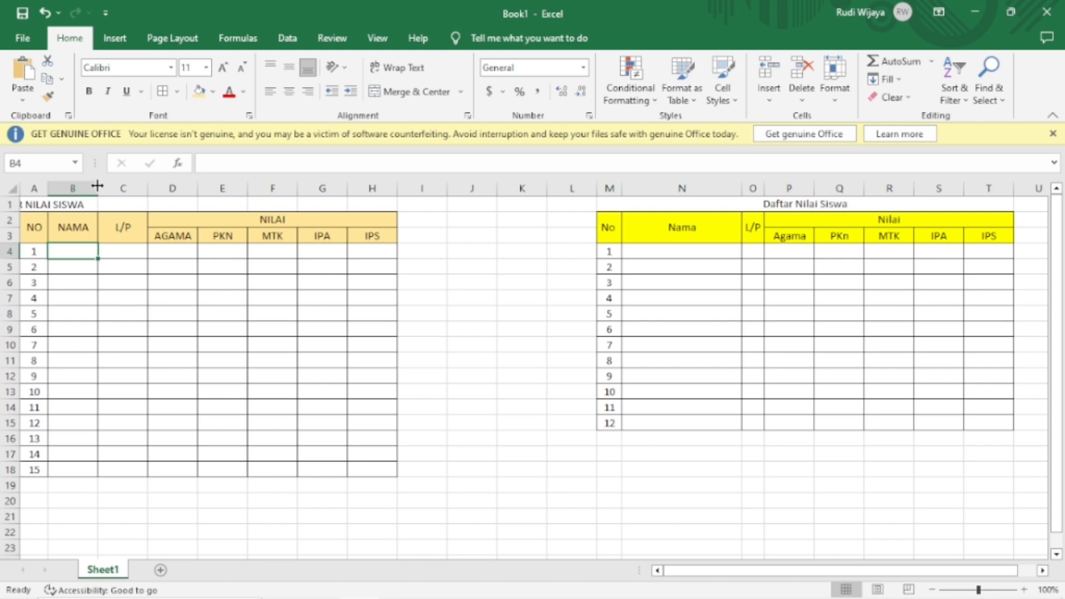
{"action": "left_click_drag", "start_coordinate": [97, 189], "coordinate": [219, 193]}
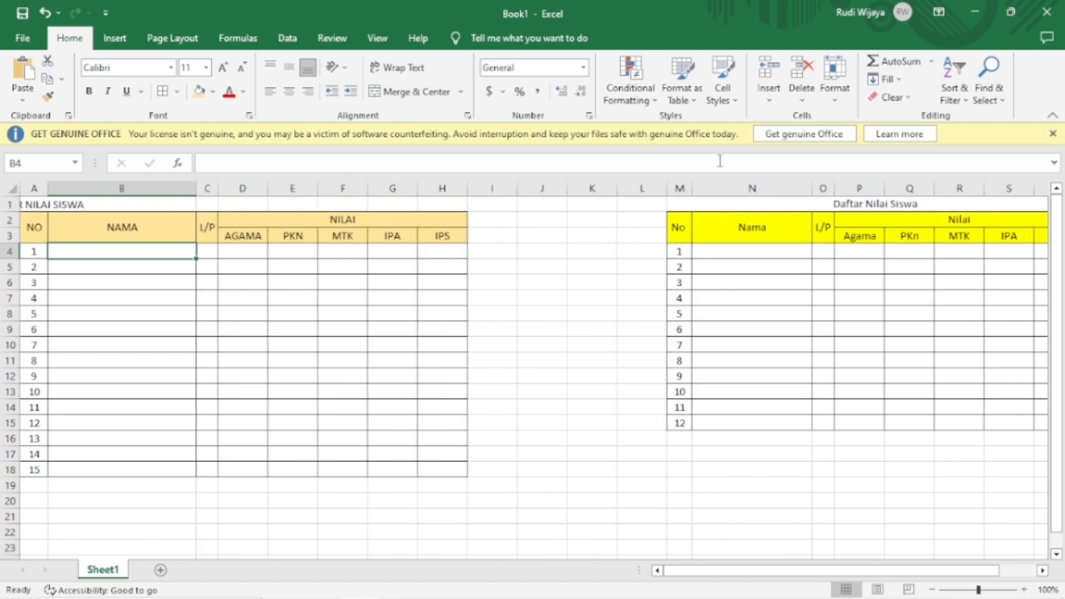
{"action": "left_click_drag", "start_coordinate": [661, 189], "coordinate": [555, 193]}
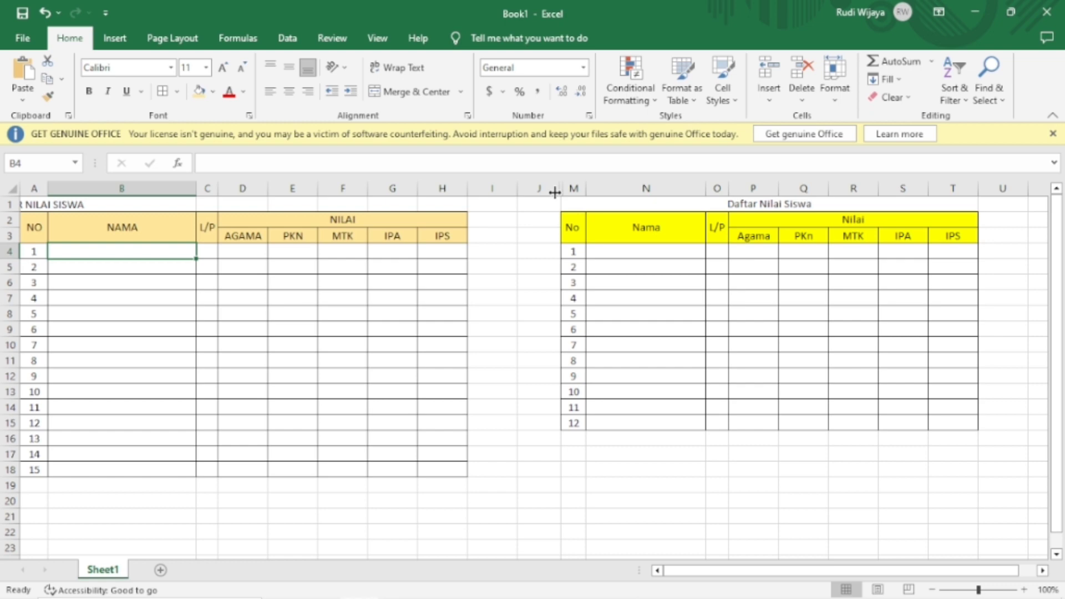
{"action": "key", "text": "Up"}
{"action": "key", "text": "Up"}
{"action": "key", "text": "Left"}
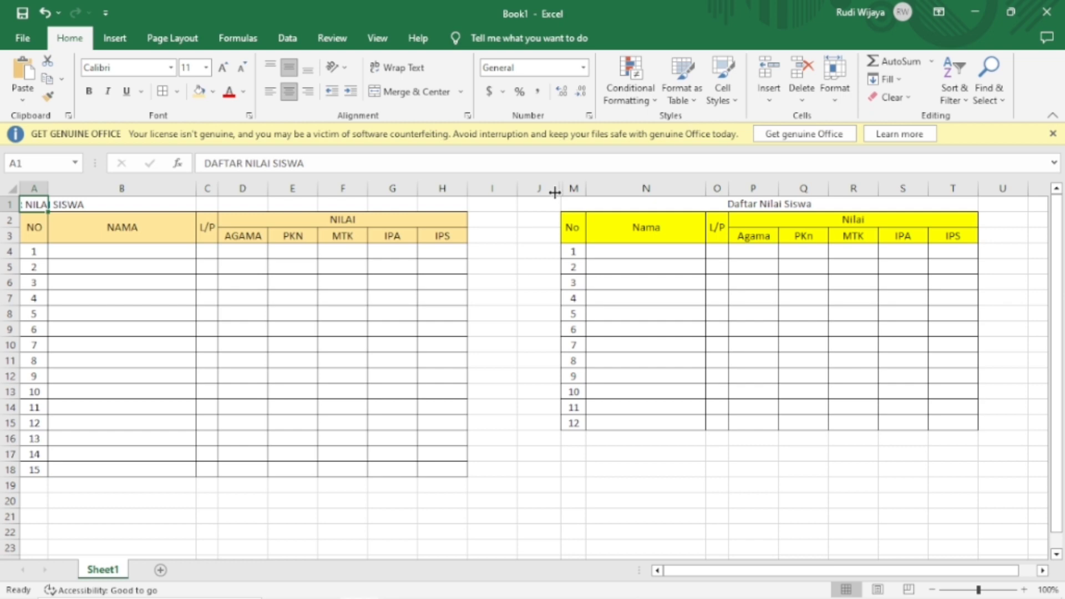
Apply Merge & Center to A1:H1 so DAFTAR NILAI SISWA sits centred above the table
{"action": "key", "text": "Right"}
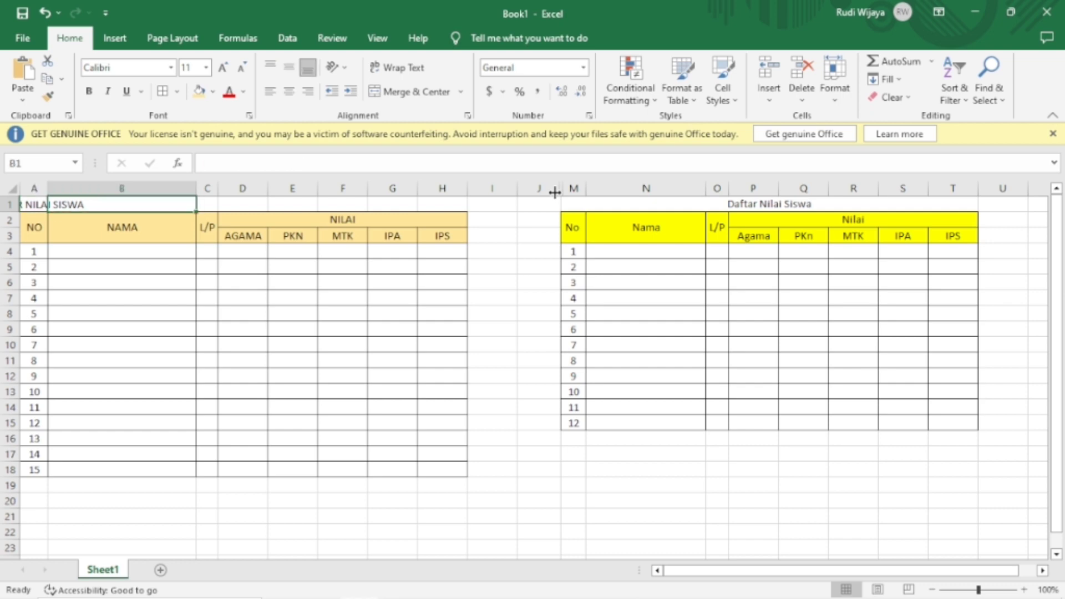
{"action": "key", "text": "Left"}
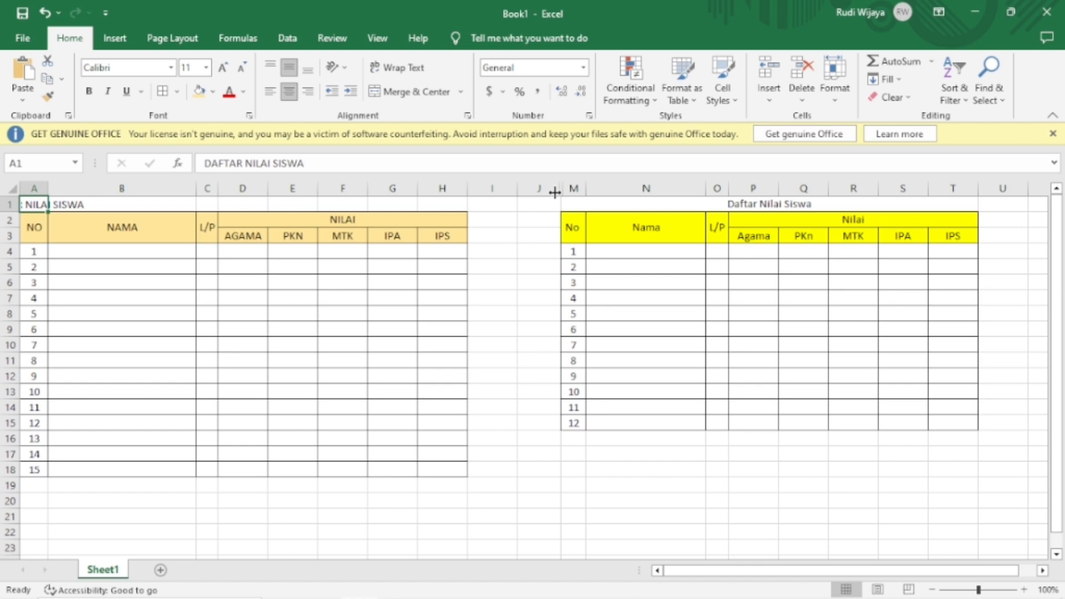
{"action": "key", "text": "shift+Right"}
{"action": "key", "text": "shift+Right"}
{"action": "key", "text": "shift+Right"}
{"action": "key", "text": "shift+Right"}
{"action": "key", "text": "shift+Right"}
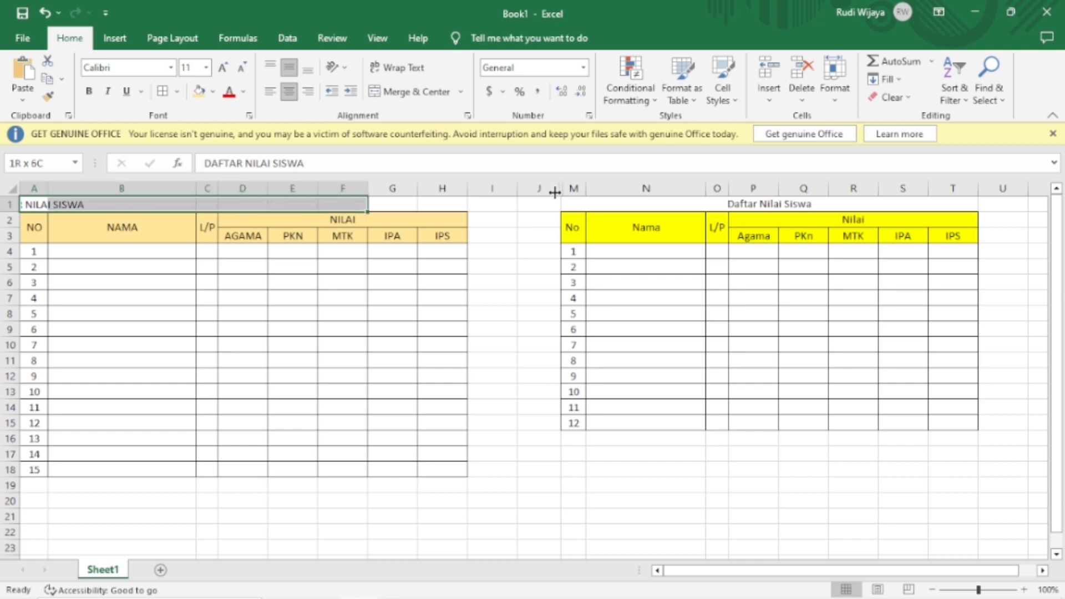
{"action": "key", "text": "shift+Right"}
{"action": "key", "text": "shift+Right"}
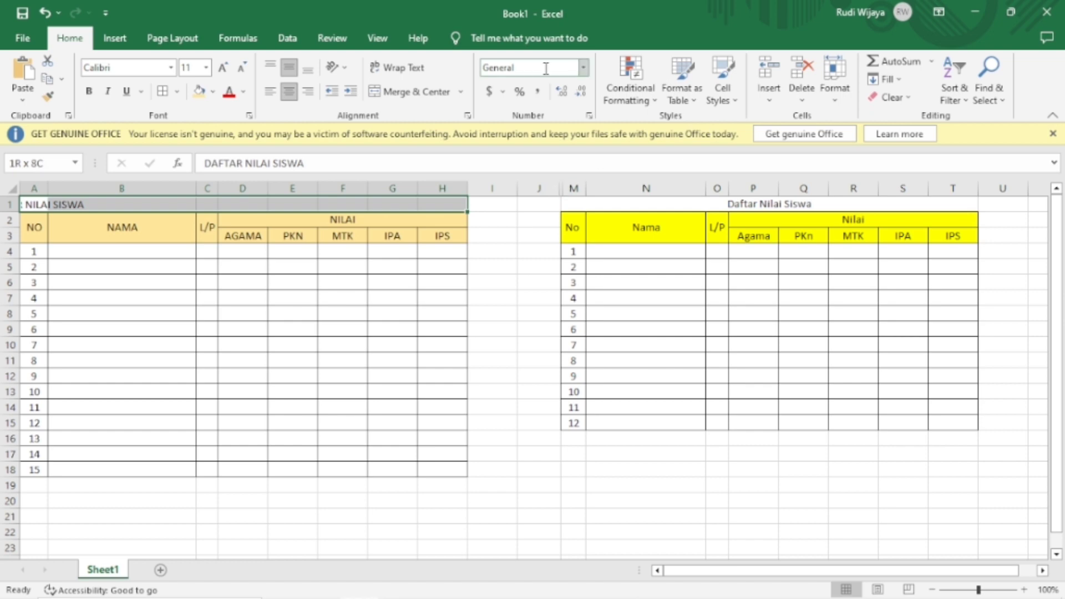
{"action": "left_click", "coordinate": [420, 93]}
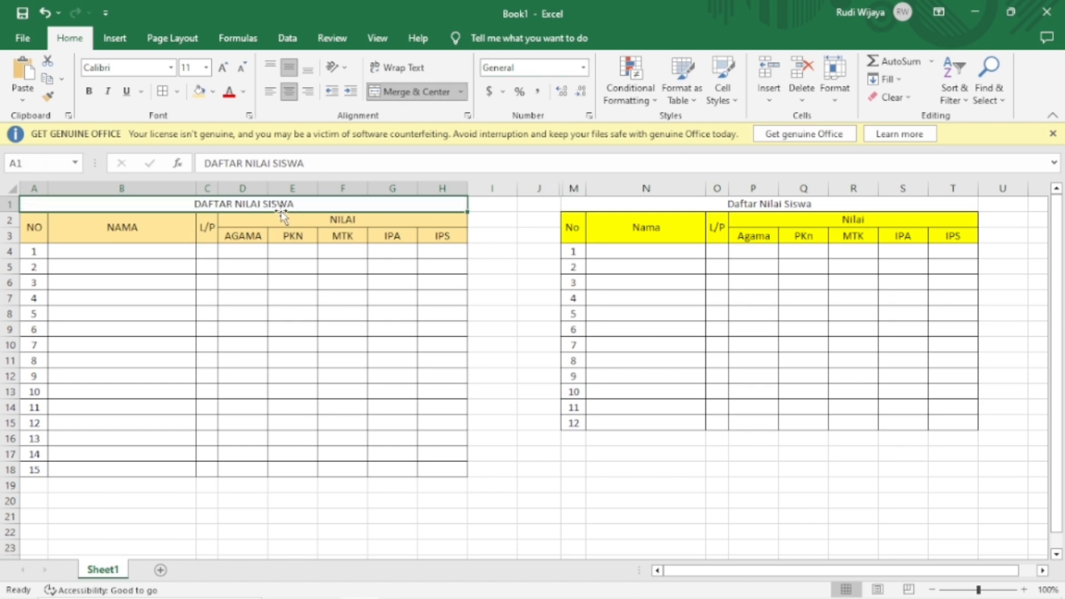
{"action": "left_click", "coordinate": [288, 97]}
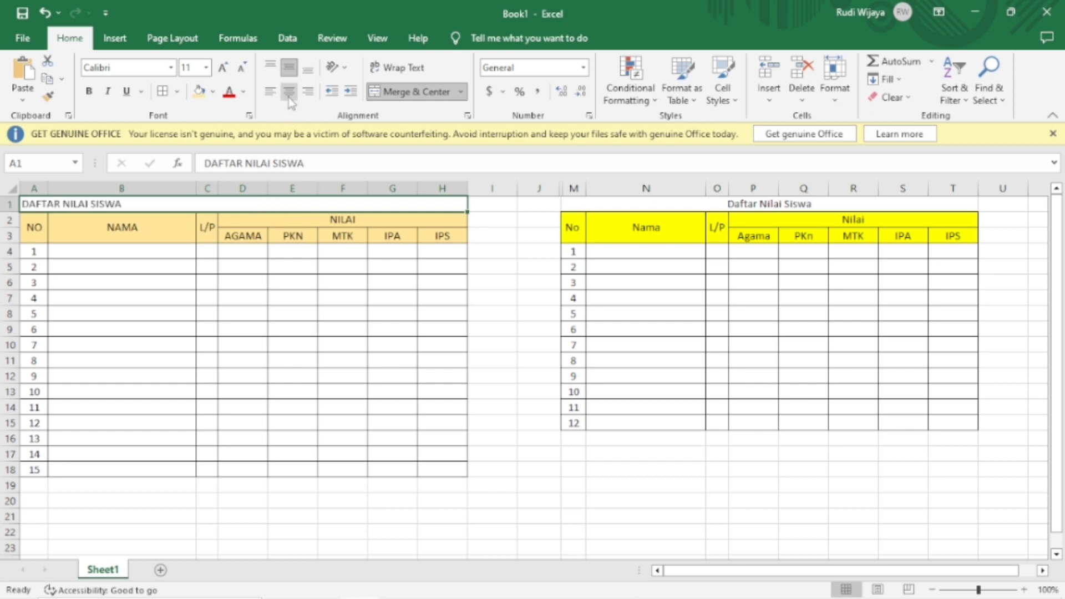
{"action": "left_click", "coordinate": [289, 98]}
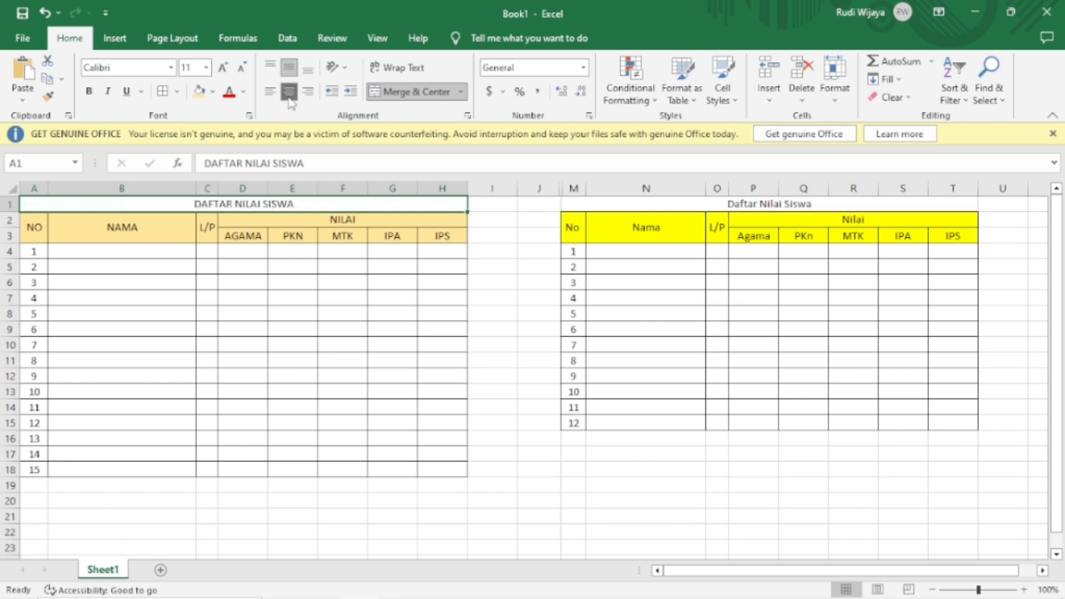
{"action": "left_click", "coordinate": [155, 253]}
{"action": "key", "text": "Up"}
{"action": "key", "text": "Up"}
{"action": "left_click", "coordinate": [155, 252]}
{"action": "key", "text": "Down"}
{"action": "key", "text": "Up"}
{"action": "key", "text": "Up"}
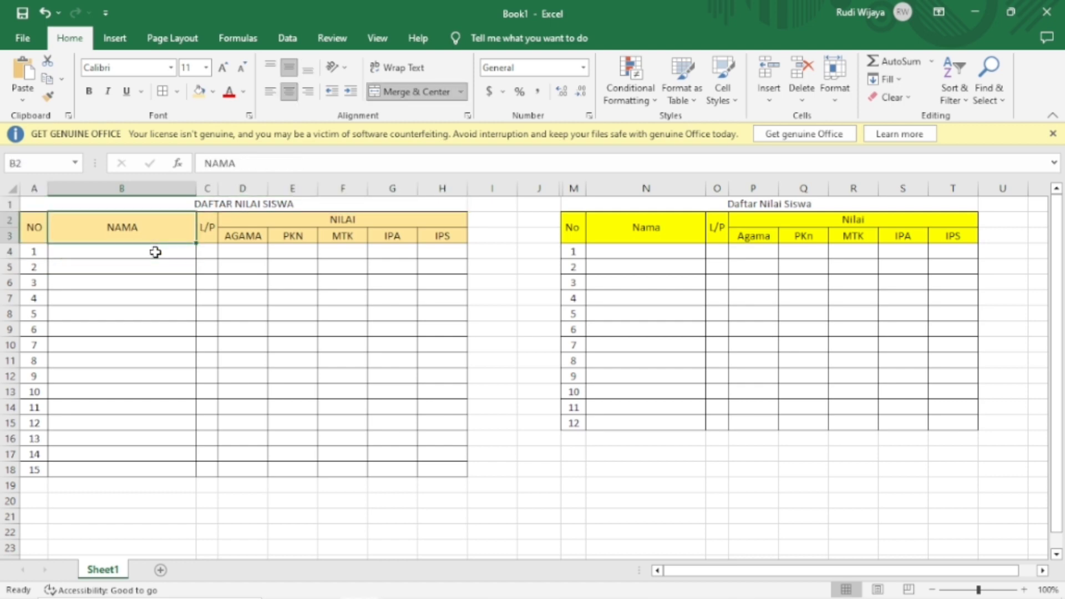
{"action": "key", "text": "Up"}
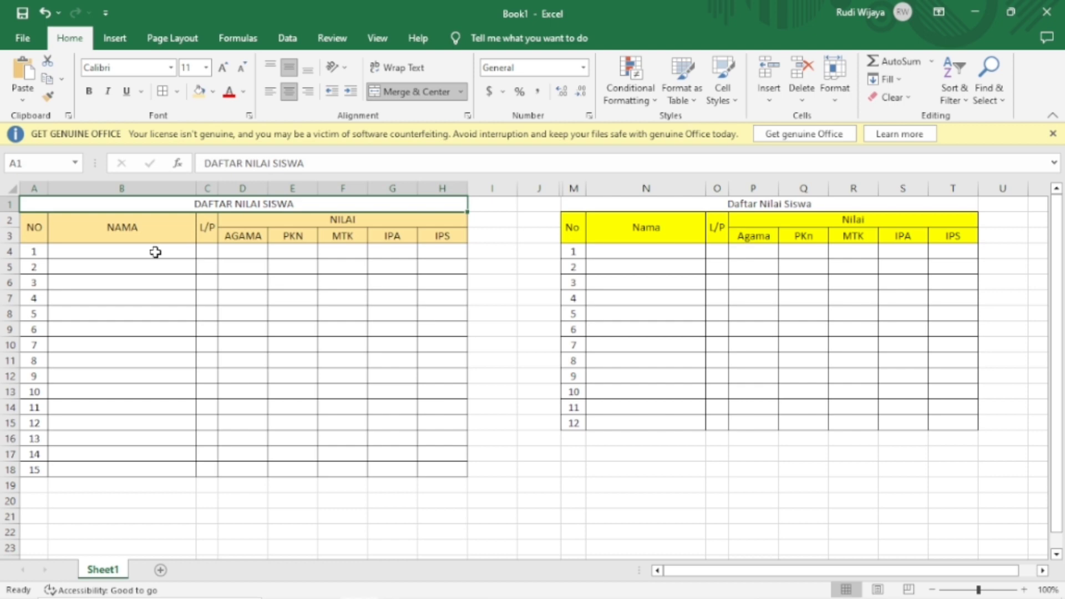
{"action": "key", "text": "Down"}
{"action": "key", "text": "Down"}
{"action": "key", "text": "Down"}
{"action": "key", "text": "Down"}
{"action": "key", "text": "Down"}
{"action": "key", "text": "Down"}
{"action": "key", "text": "Down"}
{"action": "key", "text": "Down"}
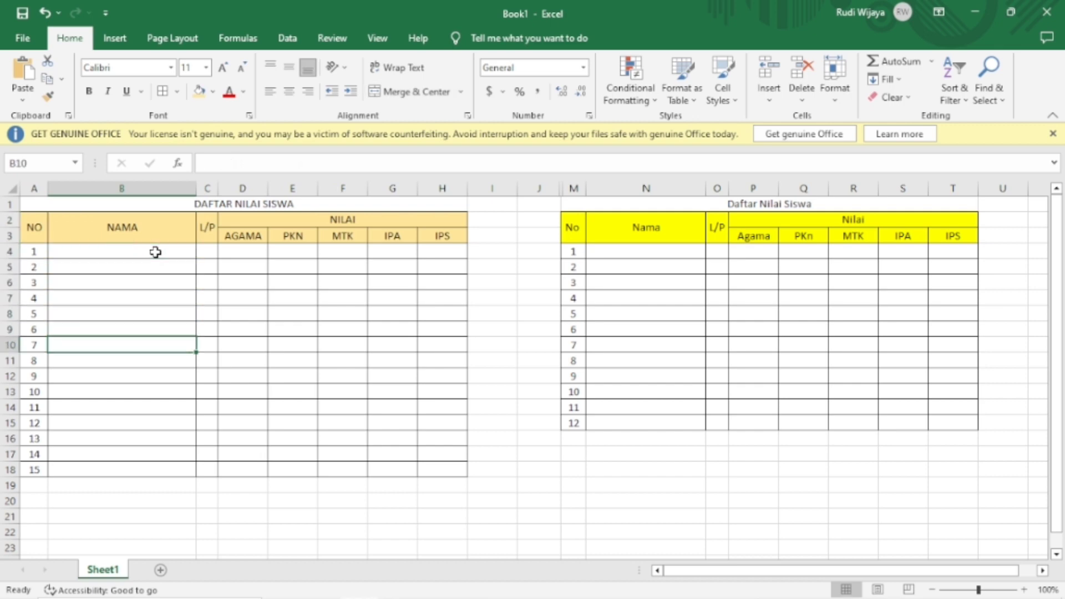
{"action": "key", "text": "Down"}
{"action": "key", "text": "Down"}
{"action": "key", "text": "Down"}
{"action": "key", "text": "Down"}
{"action": "key", "text": "Down"}
{"action": "key", "text": "Down"}
{"action": "key", "text": "Down"}
{"action": "key", "text": "Down"}
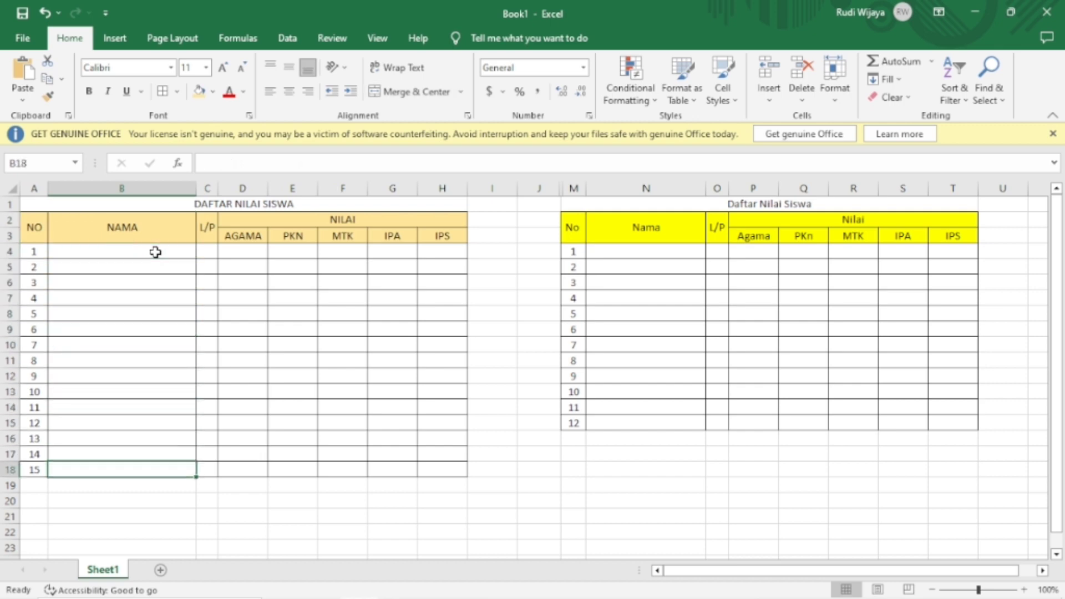
{"action": "key", "text": "Down"}
{"action": "key", "text": "Down"}
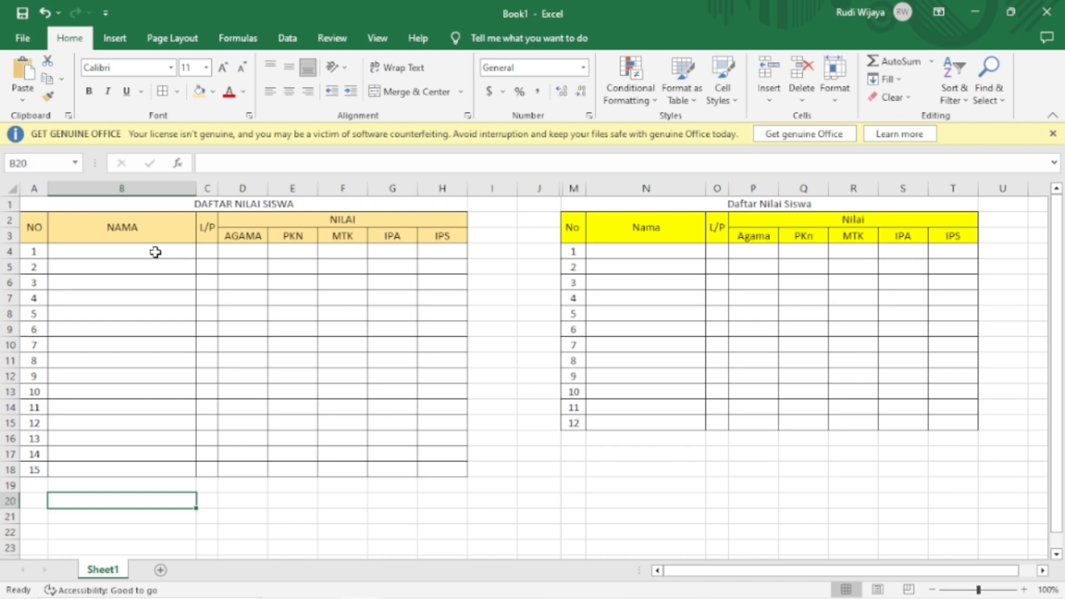
{"action": "key", "text": "Left"}
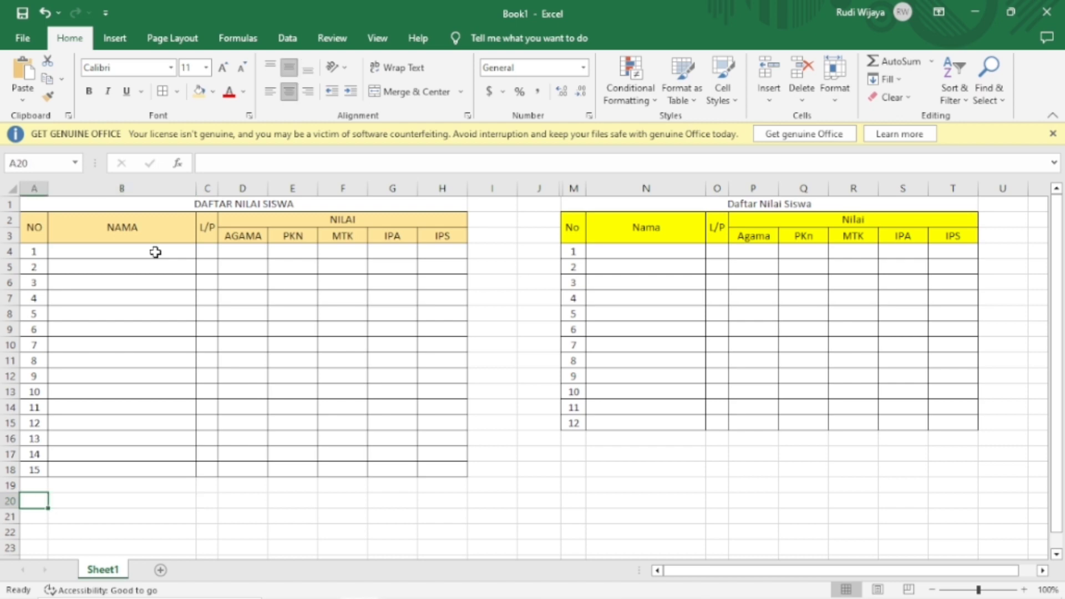
{"action": "key", "text": "Right"}
{"action": "key", "text": "Right"}
{"action": "key", "text": "Right"}
{"action": "key", "text": "Right"}
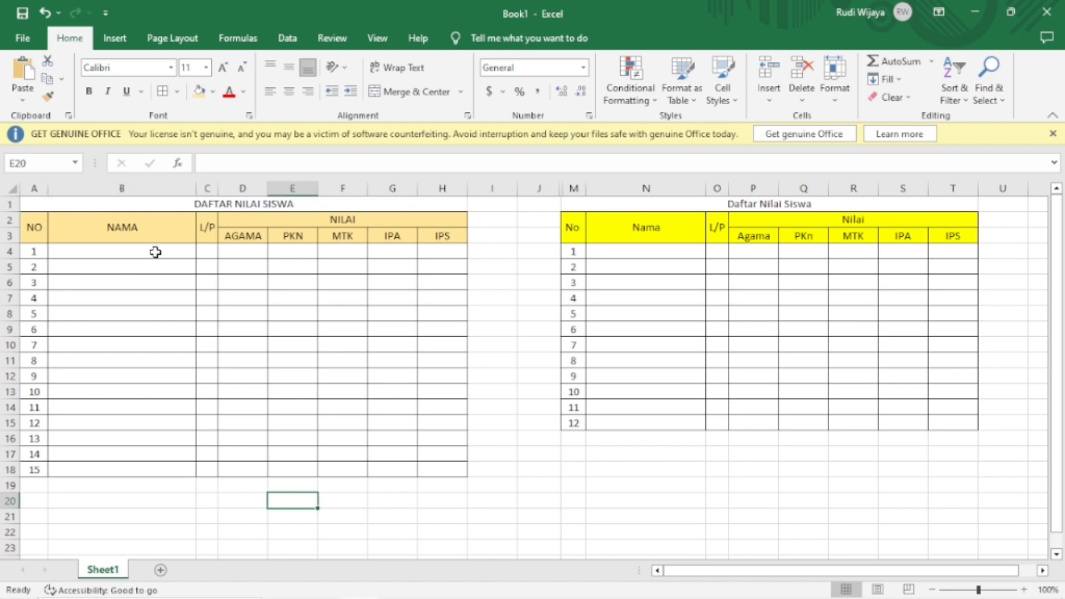
{"action": "key", "text": "Right"}
{"action": "key", "text": "Right"}
{"action": "key", "text": "Right"}
{"action": "key", "text": "Right"}
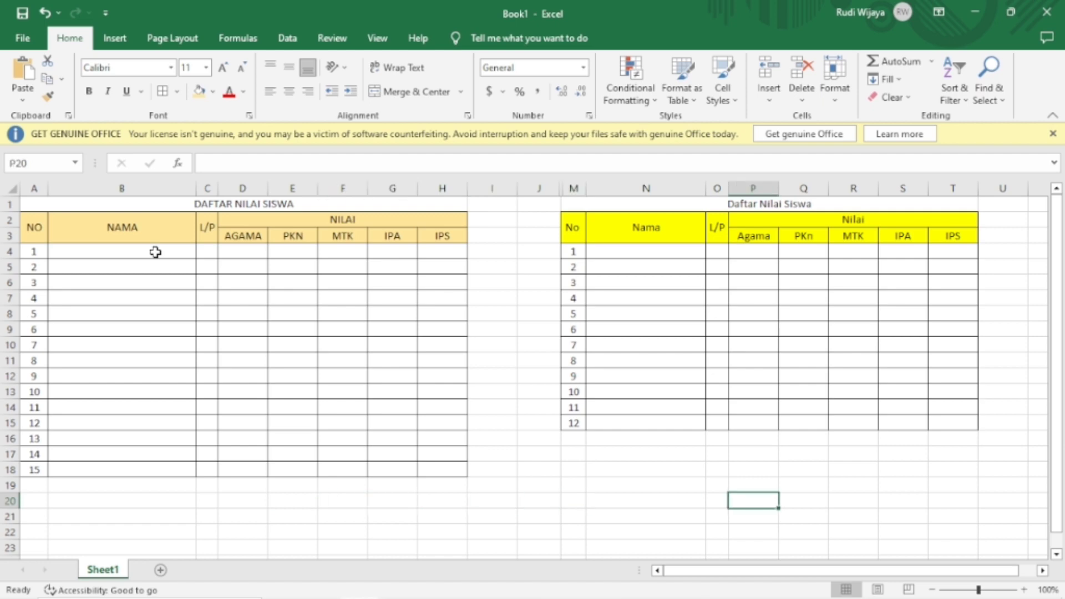